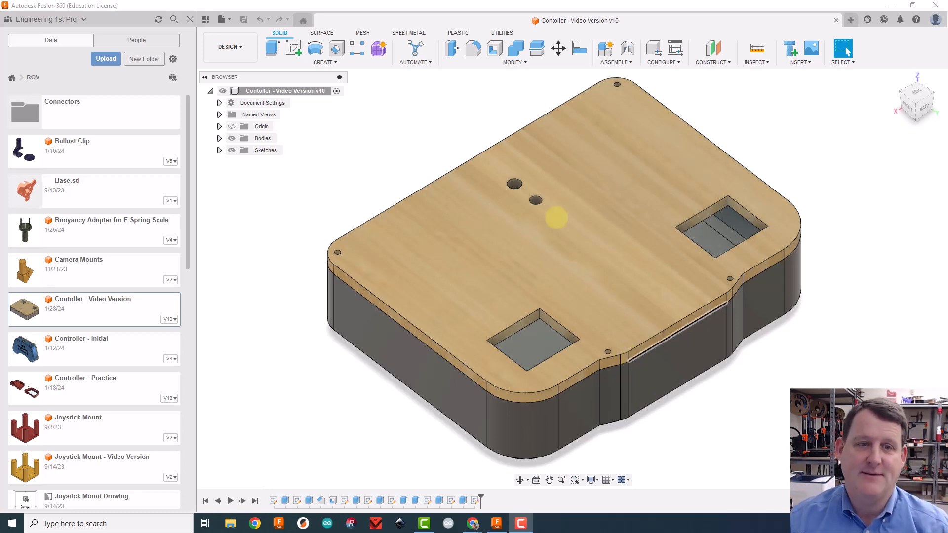
Expand the Bodies folder and hide the Face Plate body, leaving only Base shown.
{"action": "left_click", "coordinate": [244, 138]}
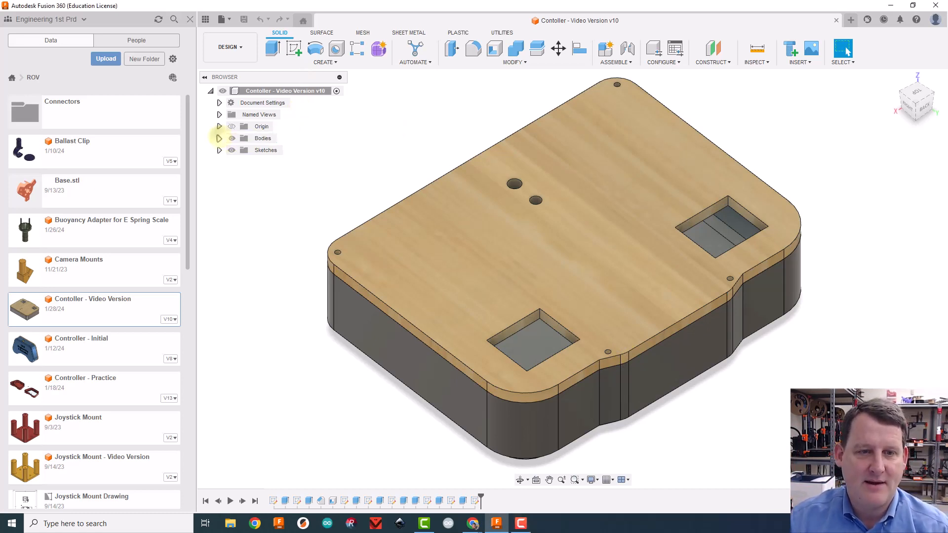
{"action": "left_click", "coordinate": [220, 138]}
{"action": "left_click", "coordinate": [249, 150]}
{"action": "left_click", "coordinate": [240, 150]}
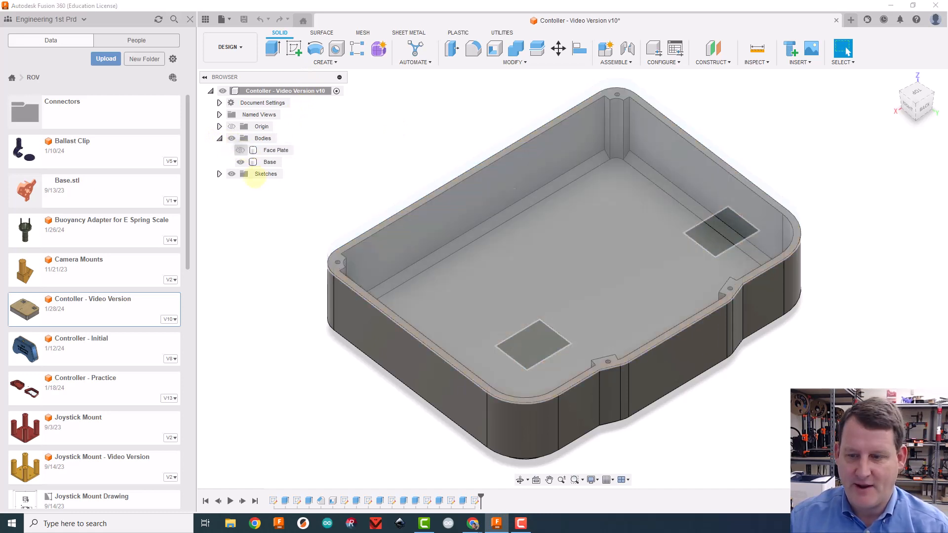
Start a sketch on the flat middle face of the base's back wall and draw a rectangle about 16 by 11 mm inside it.
{"action": "left_click", "coordinate": [293, 48]}
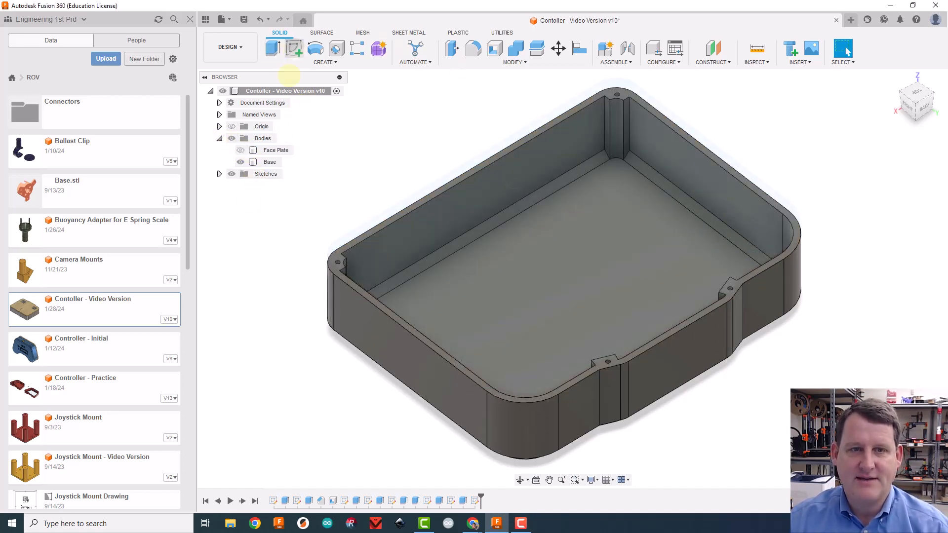
{"action": "left_click", "coordinate": [676, 354]}
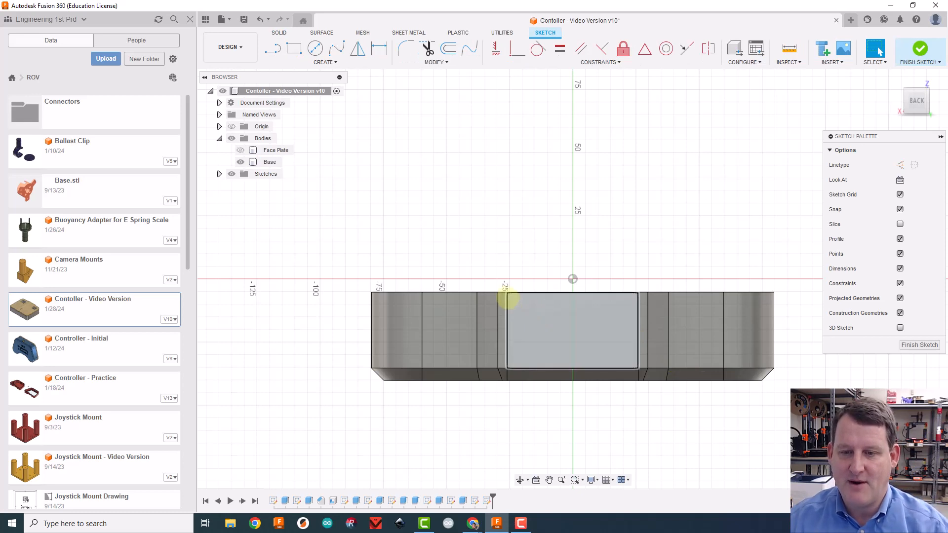
{"action": "left_click", "coordinate": [293, 48]}
{"action": "left_click", "coordinate": [539, 311]}
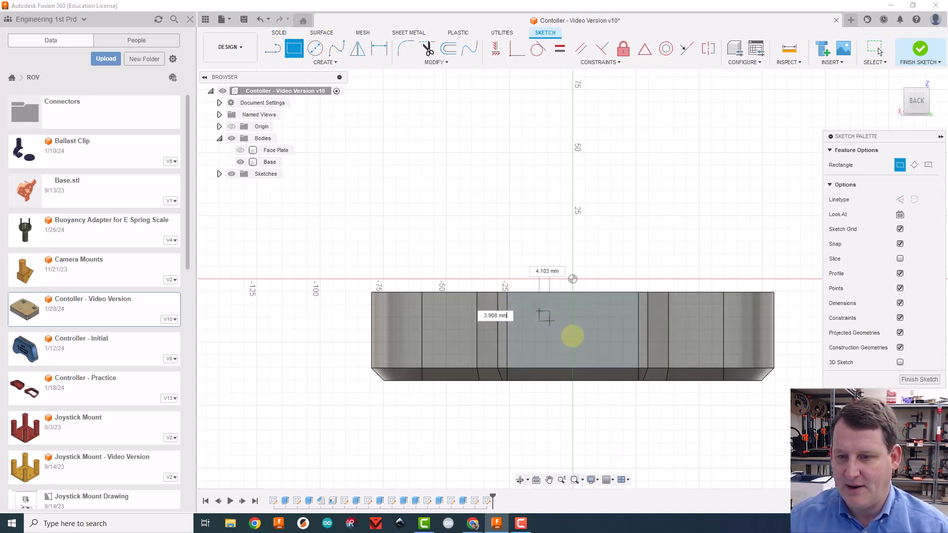
{"action": "left_click", "coordinate": [580, 339]}
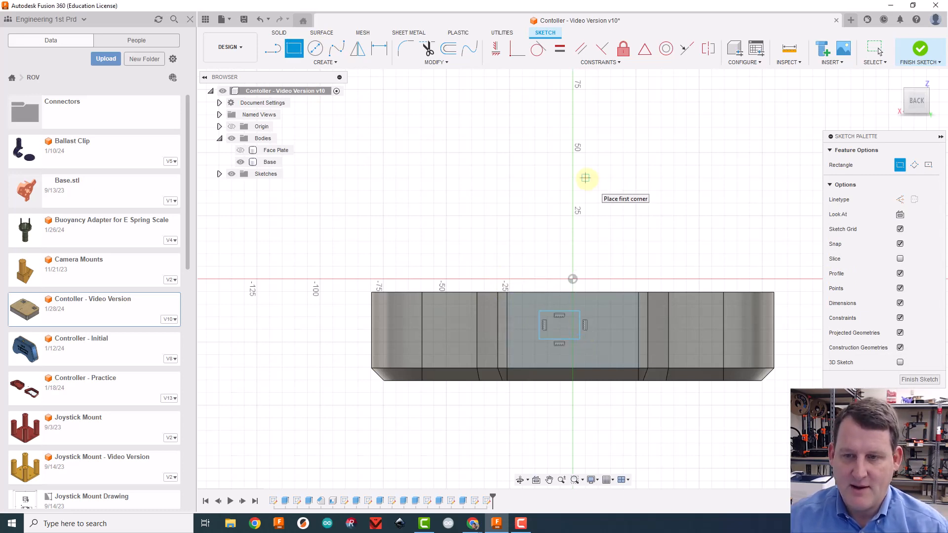
Dimension the rectangle's left side 20 mm from the left edge of the back face.
{"action": "key", "text": "d"}
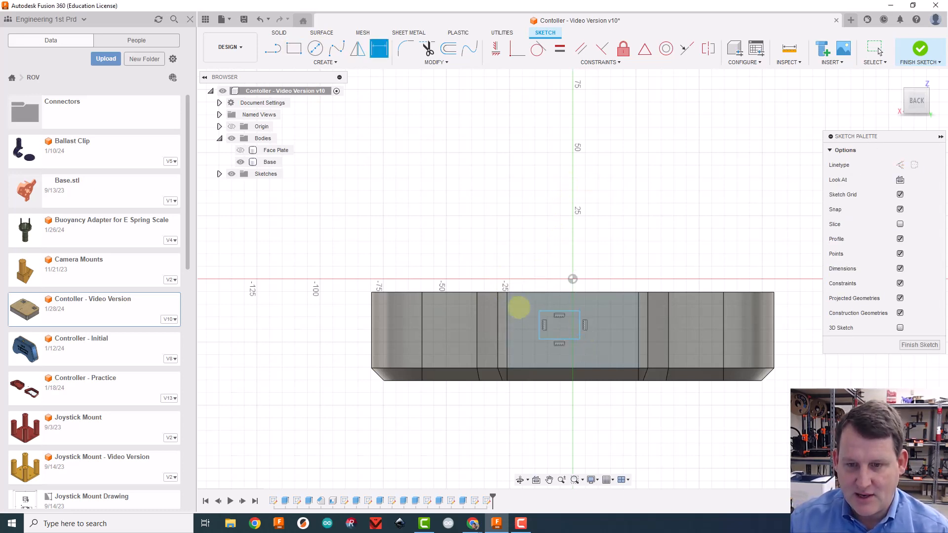
{"action": "left_click", "coordinate": [517, 312]}
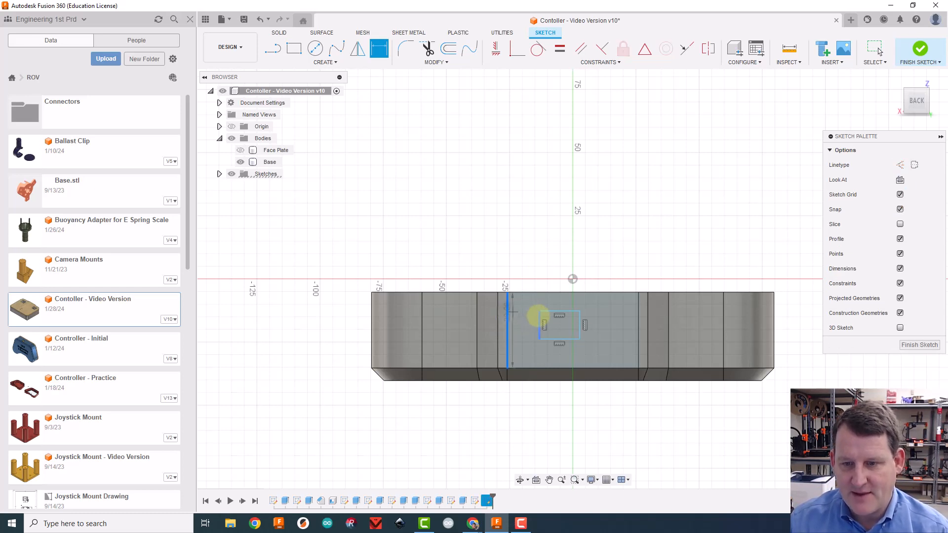
{"action": "left_click", "coordinate": [540, 318]}
{"action": "left_click", "coordinate": [526, 263]}
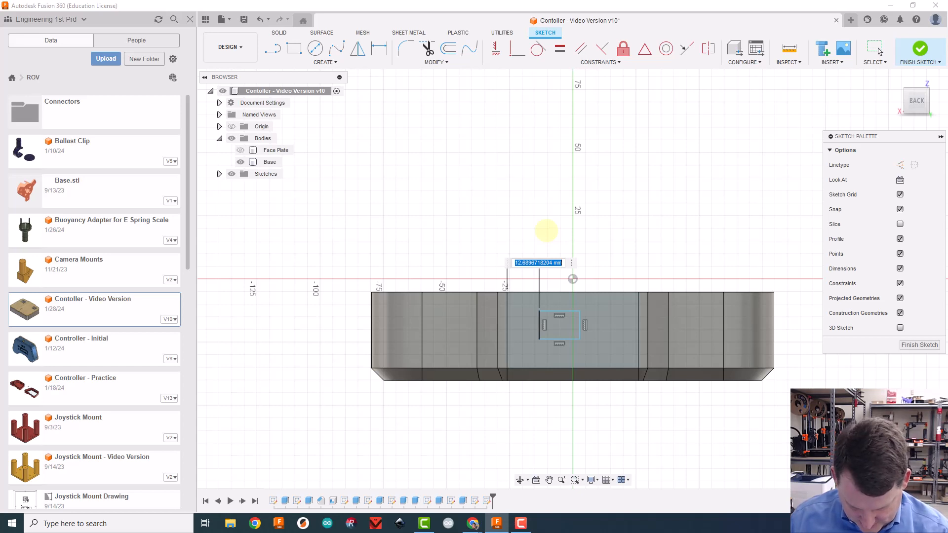
{"action": "type", "text": "20"}
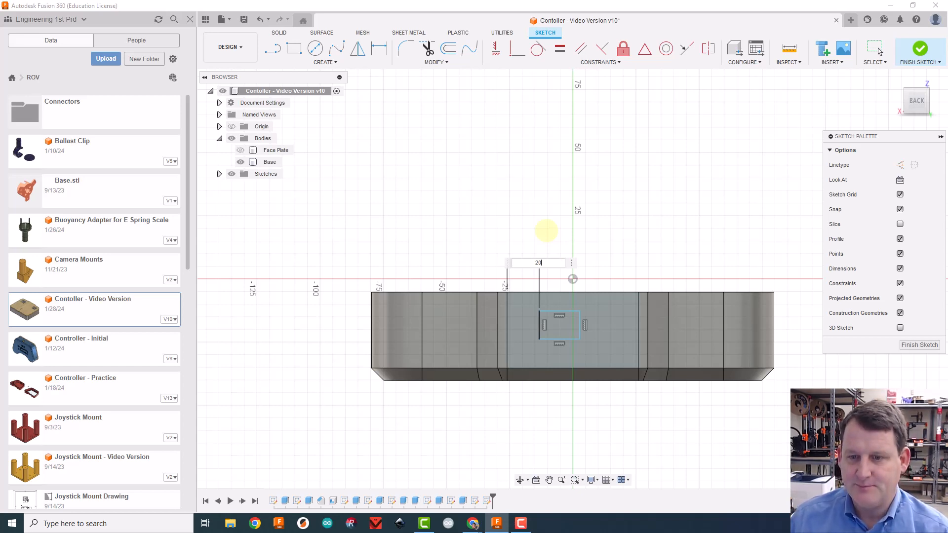
{"action": "key", "text": "Return"}
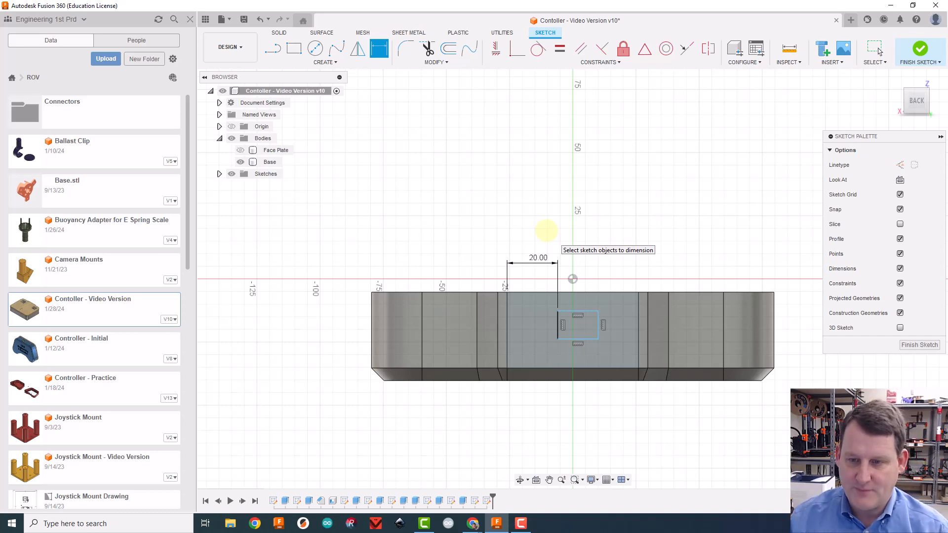
Dimension the rectangle's right side 38 mm from the left edge of the back face.
{"action": "left_click", "coordinate": [508, 310]}
{"action": "left_click", "coordinate": [597, 324]}
{"action": "left_click", "coordinate": [608, 243]}
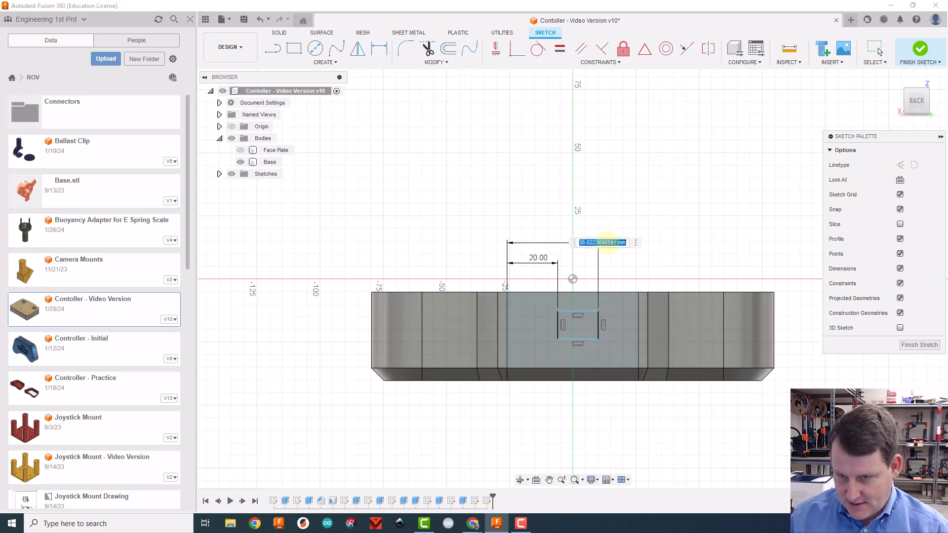
{"action": "type", "text": "38"}
{"action": "key", "text": "Return"}
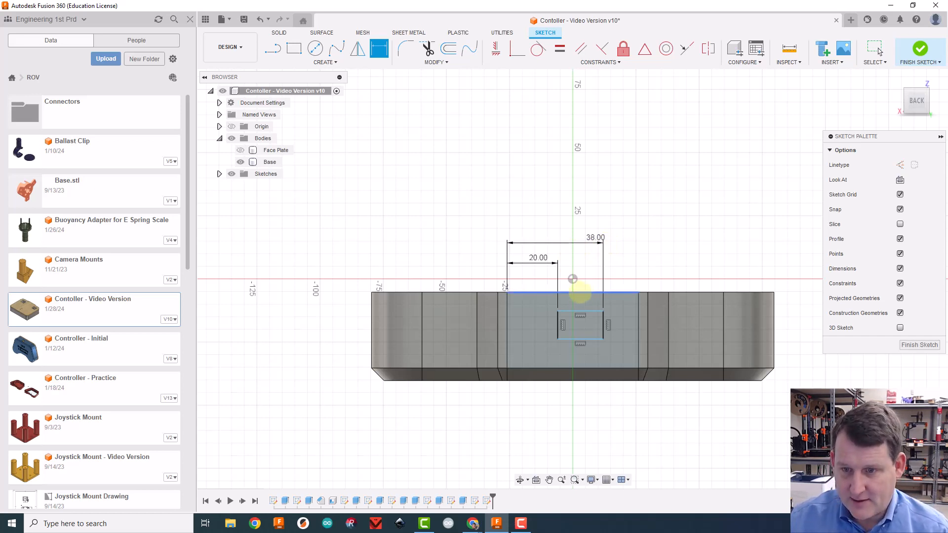
Dimension the rectangle's top side 12 mm below the upper edge of the back face.
{"action": "left_click", "coordinate": [585, 309]}
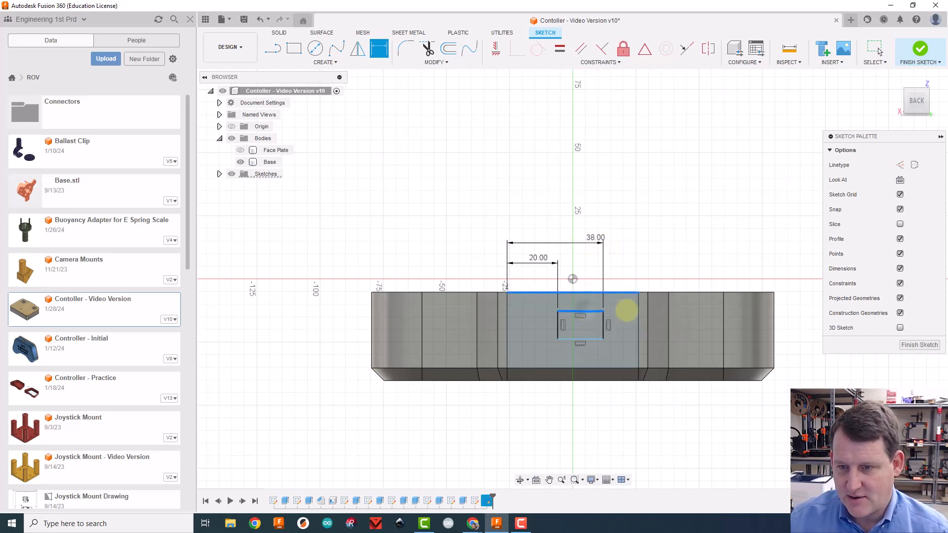
{"action": "left_click", "coordinate": [622, 304]}
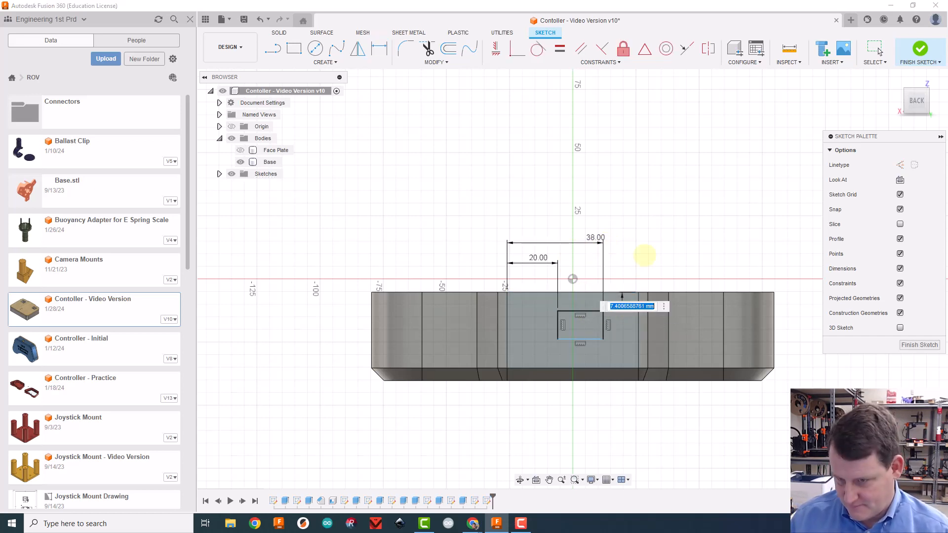
{"action": "type", "text": "12"}
{"action": "key", "text": "Return"}
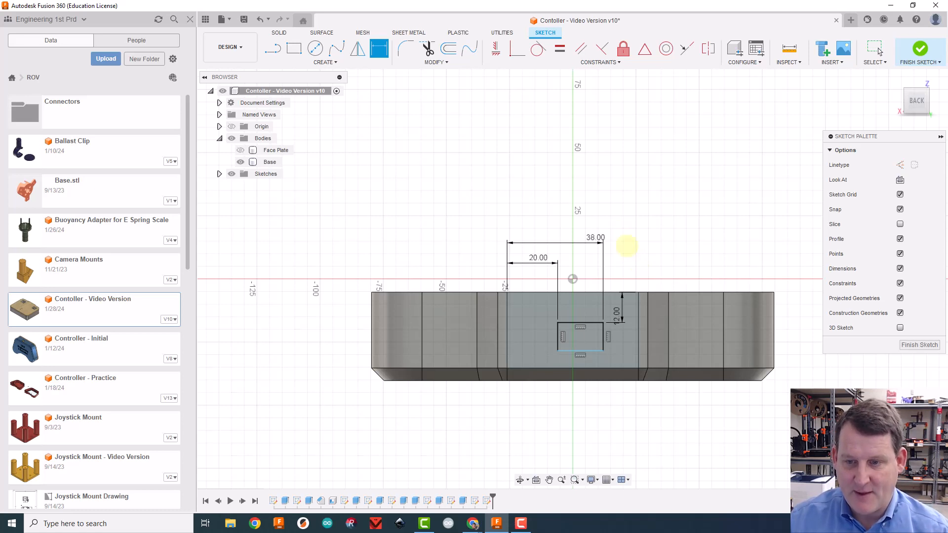
Dimension the rectangle's bottom side 28 mm below the upper edge of the back face.
{"action": "left_click", "coordinate": [589, 350]}
{"action": "left_click", "coordinate": [591, 293]}
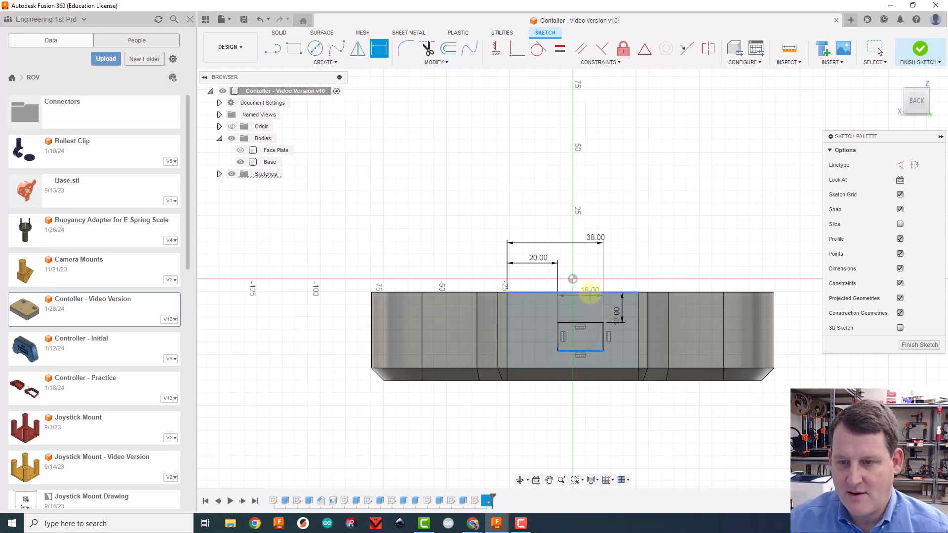
{"action": "left_click", "coordinate": [682, 303]}
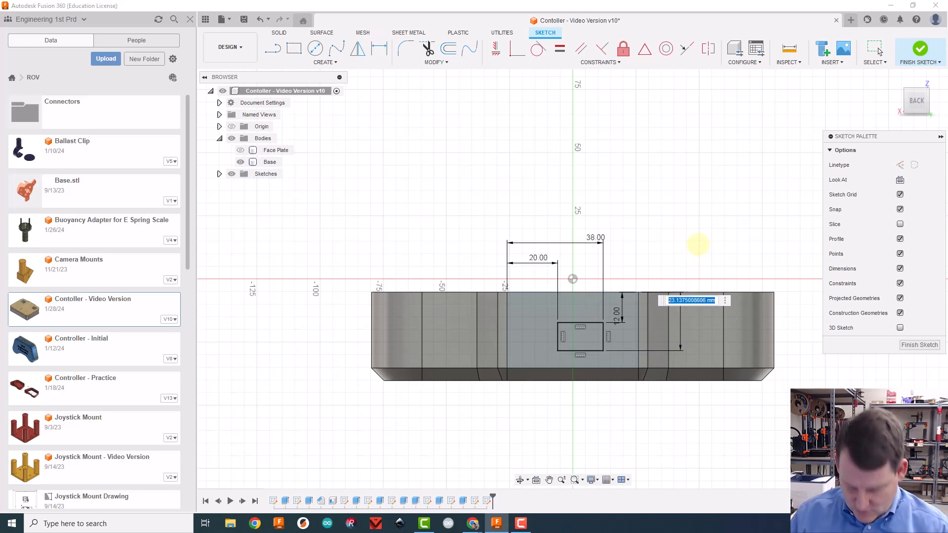
{"action": "type", "text": "2"}
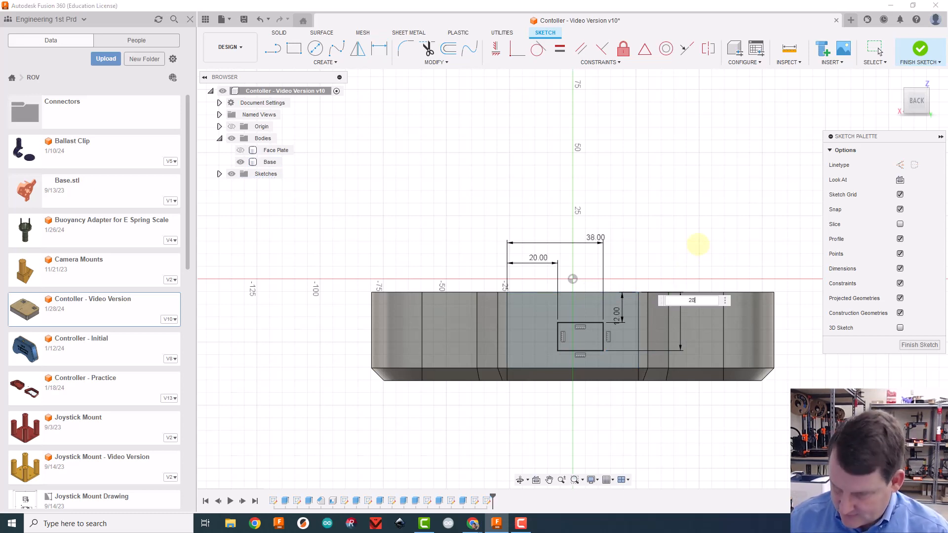
{"action": "type", "text": "8"}
{"action": "key", "text": "Return"}
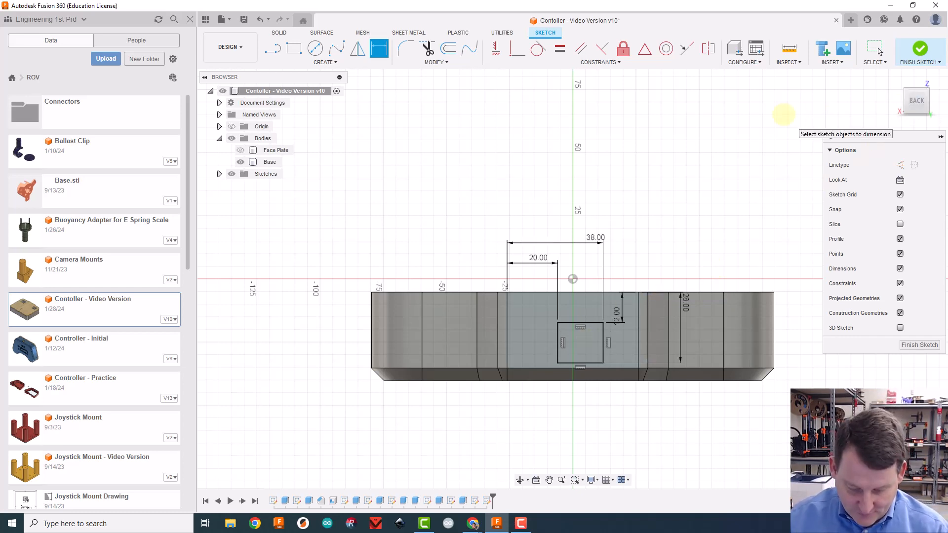
Extrude the rectangle as a cut through the back wall, with its extent set To Object at the wall's inner face.
{"action": "key", "text": "e"}
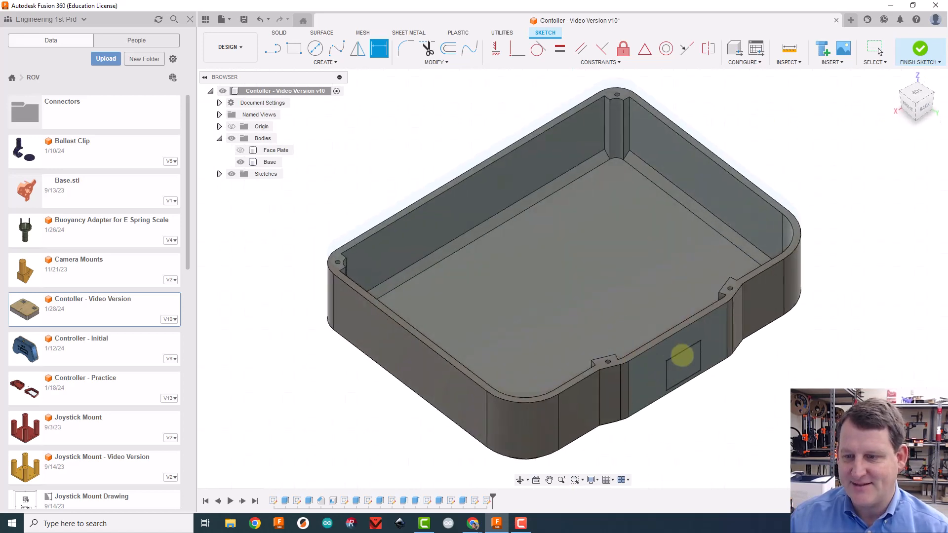
{"action": "left_click", "coordinate": [687, 366]}
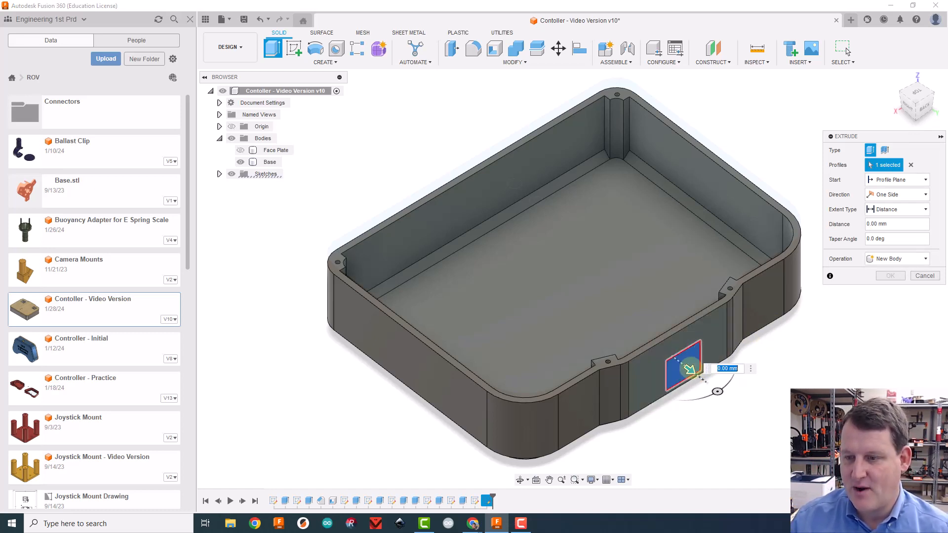
{"action": "left_click_drag", "start_coordinate": [689, 368], "coordinate": [669, 355]}
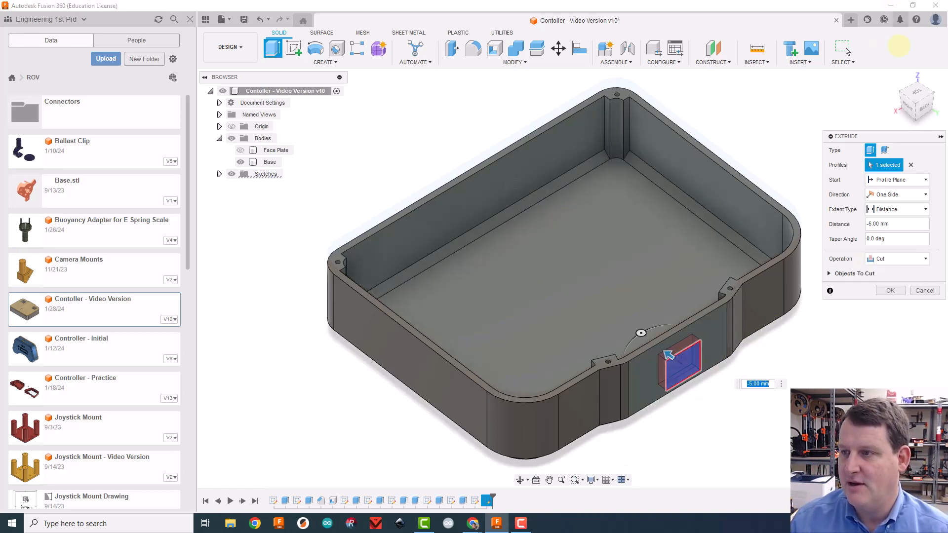
{"action": "left_click_drag", "start_coordinate": [916, 92], "coordinate": [939, 95]}
{"action": "left_click", "coordinate": [891, 206]}
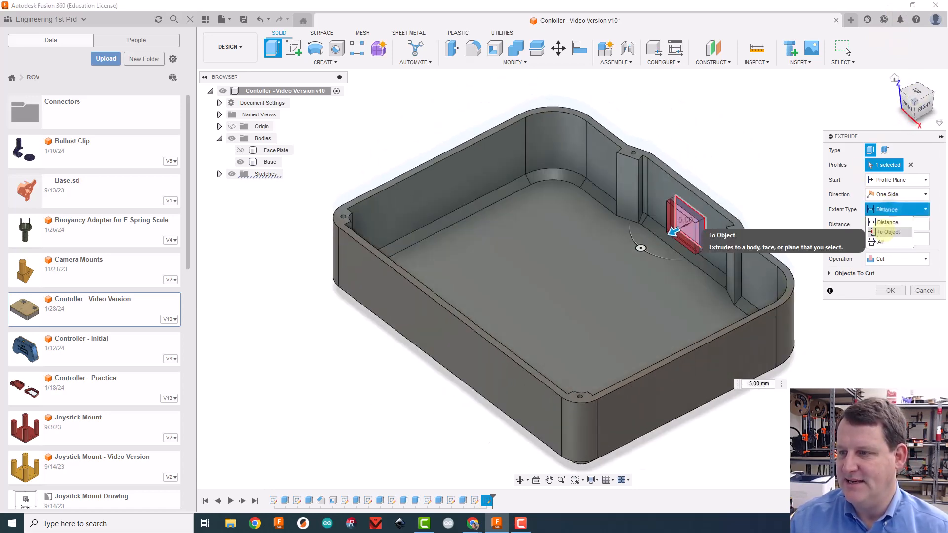
{"action": "left_click", "coordinate": [884, 230]}
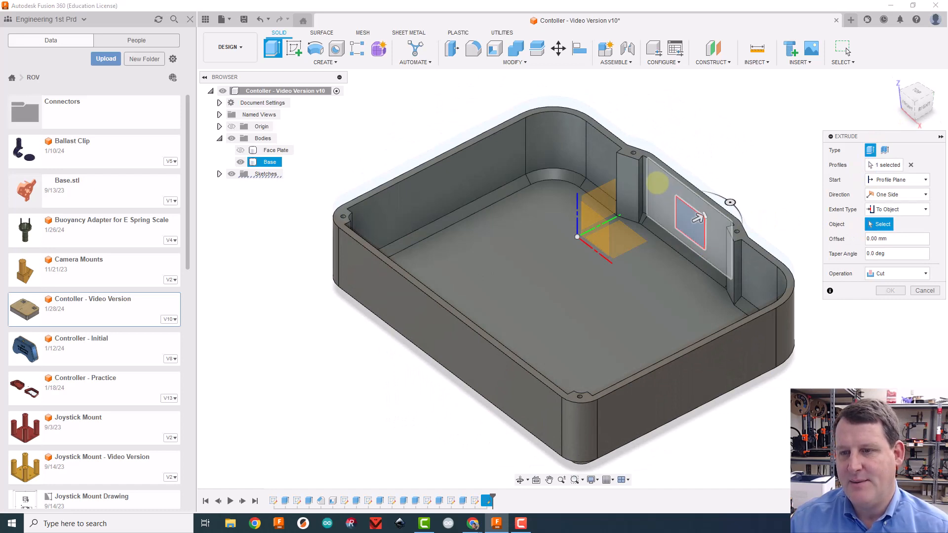
{"action": "left_click", "coordinate": [657, 184]}
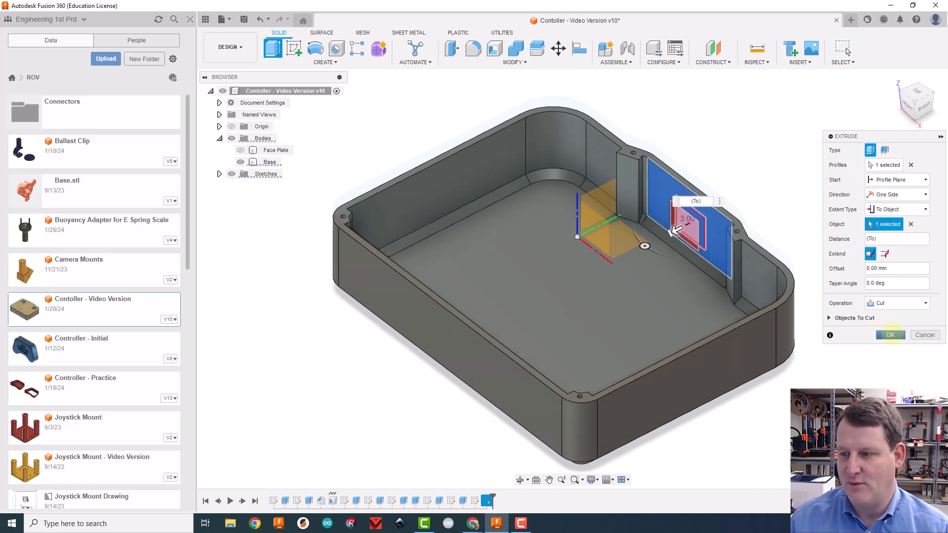
{"action": "left_click", "coordinate": [890, 335]}
Start a sketch on the base's right outer wall and draw a narrow upright rectangle down from the wall's top edge.
{"action": "mouse_move", "coordinate": [573, 279]}
{"action": "middle_mouse_down", "text": "shift"}
{"action": "mouse_move", "coordinate": [716, 148]}
{"action": "mouse_move", "coordinate": [804, 105]}
{"action": "mouse_move", "coordinate": [749, 102]}
{"action": "mouse_move", "coordinate": [752, 67]}
{"action": "middle_mouse_up", "text": "shift"}
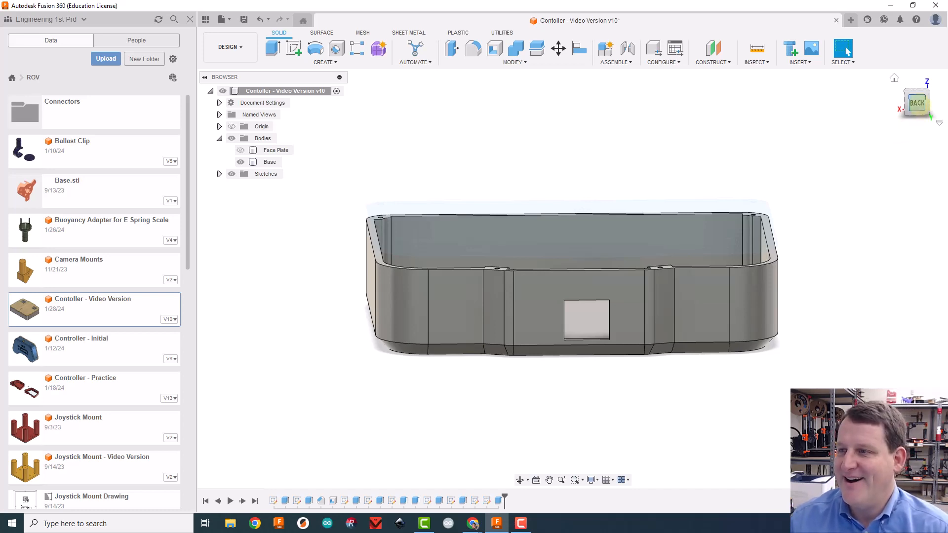
{"action": "left_click", "coordinate": [916, 114]}
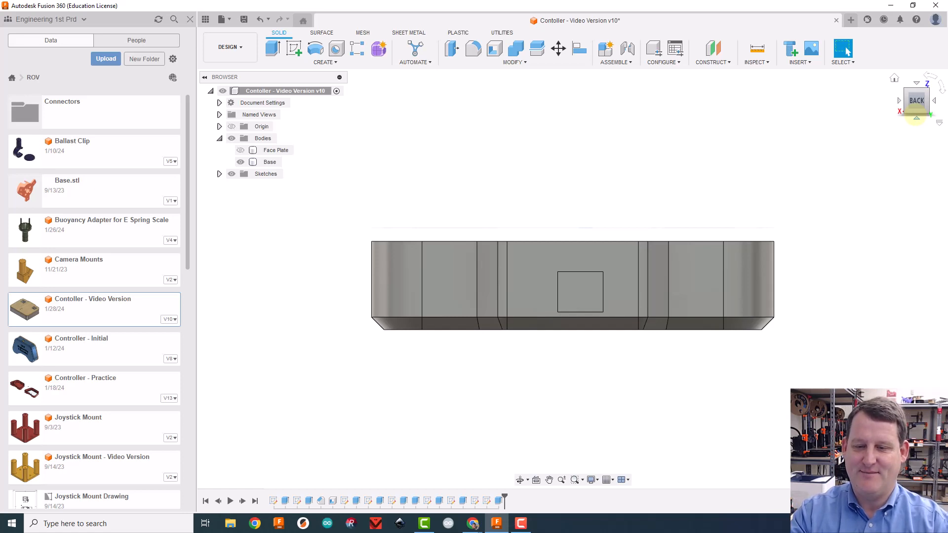
{"action": "left_click", "coordinate": [894, 77]}
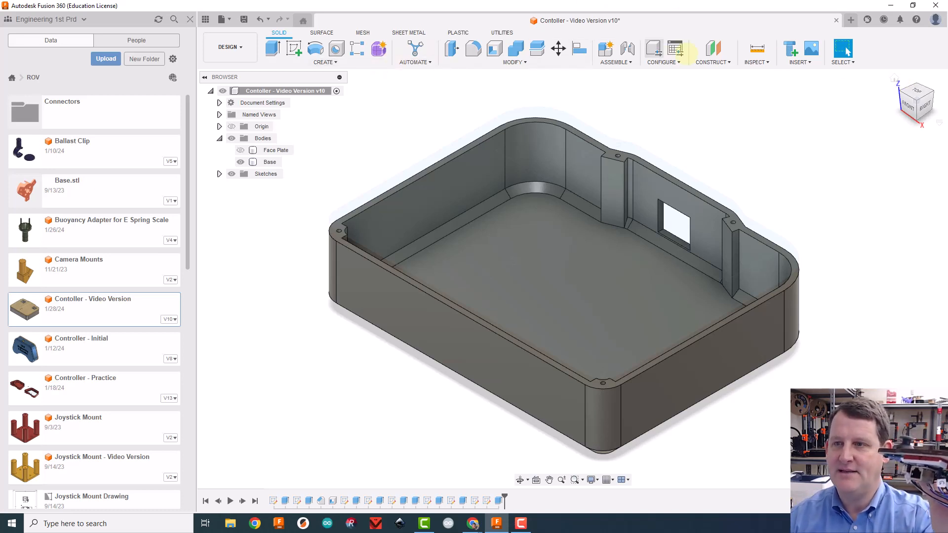
{"action": "left_click", "coordinate": [294, 48]}
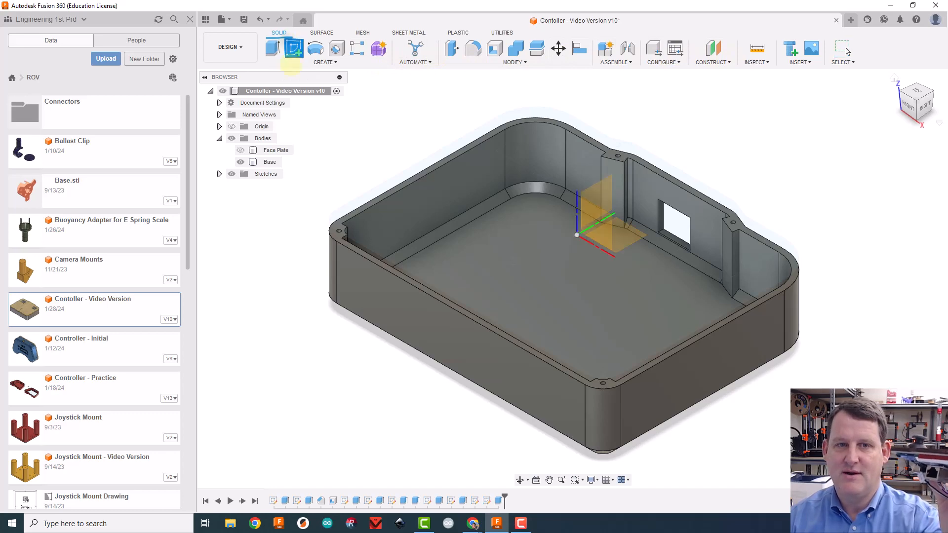
{"action": "left_click", "coordinate": [711, 369]}
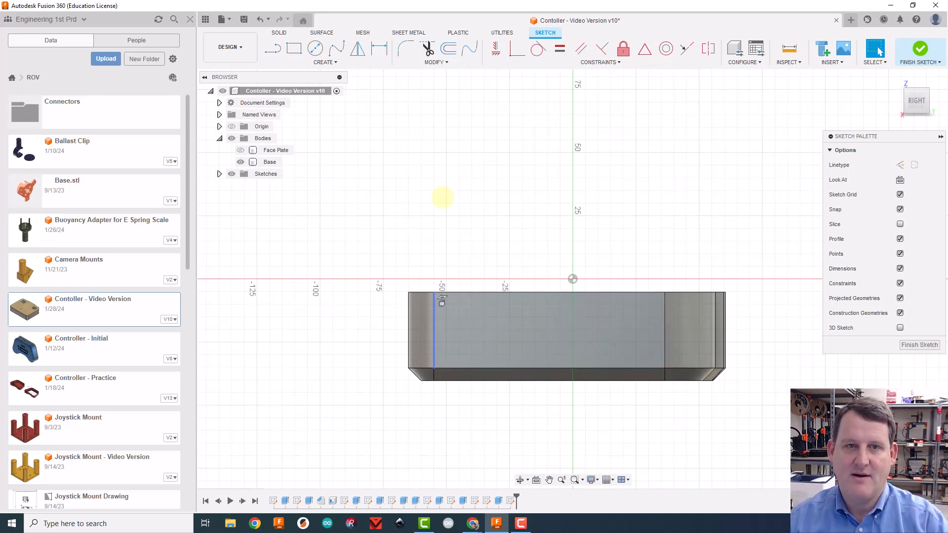
{"action": "left_click", "coordinate": [294, 48]}
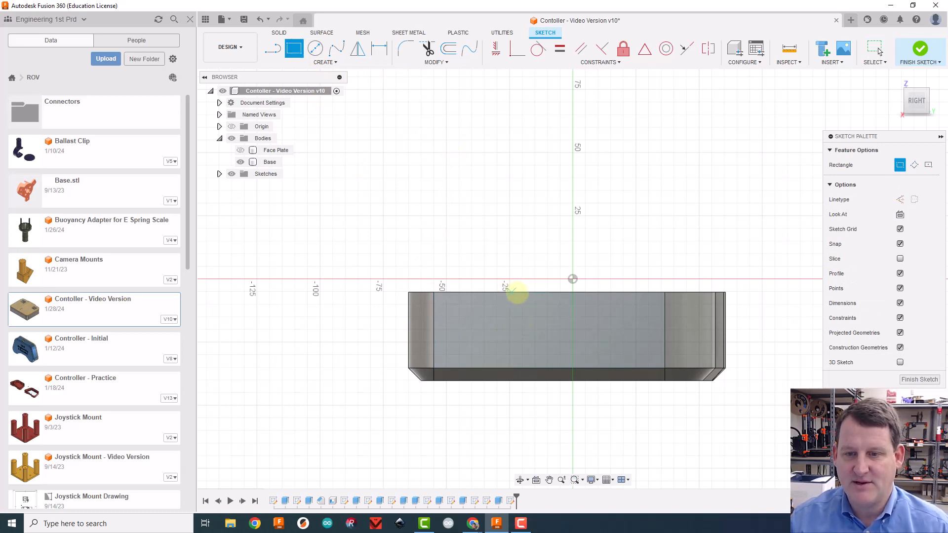
{"action": "left_click", "coordinate": [519, 292]}
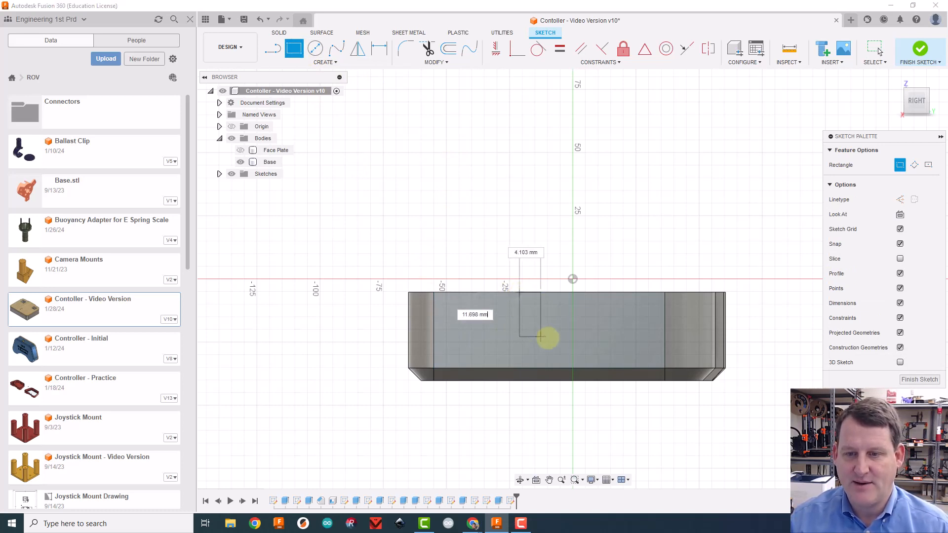
{"action": "left_click", "coordinate": [541, 329]}
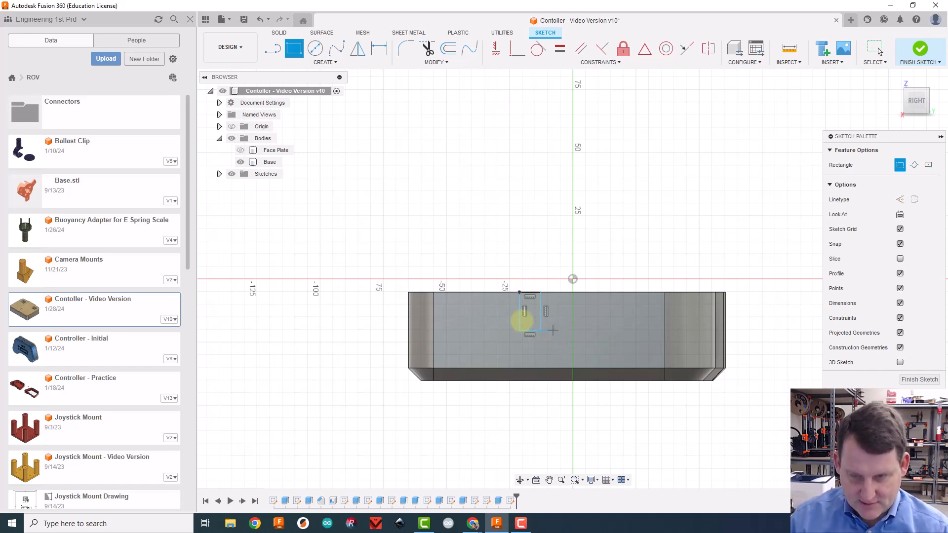
Dimension the rectangle's nearer upright side 33 mm from the flat wall face's front vertical edge.
{"action": "key", "text": "d"}
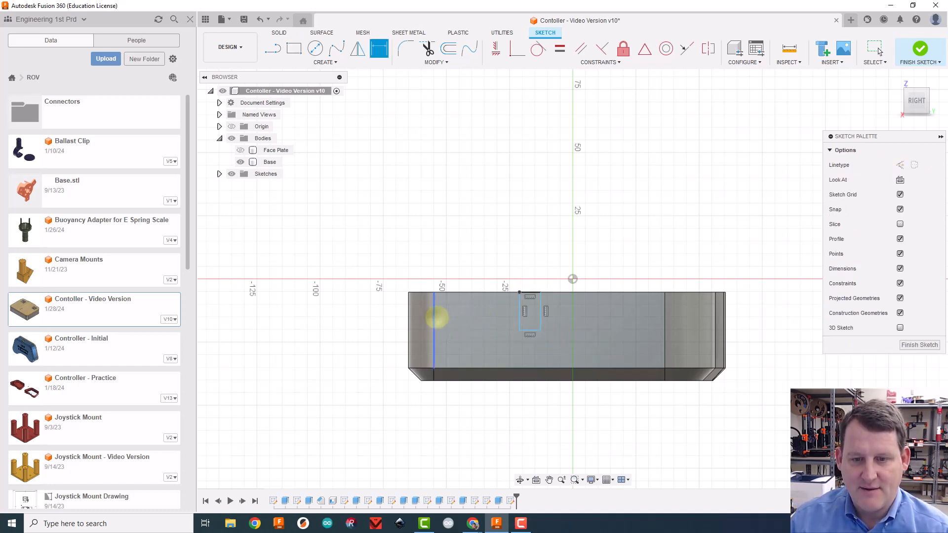
{"action": "left_click", "coordinate": [520, 314]}
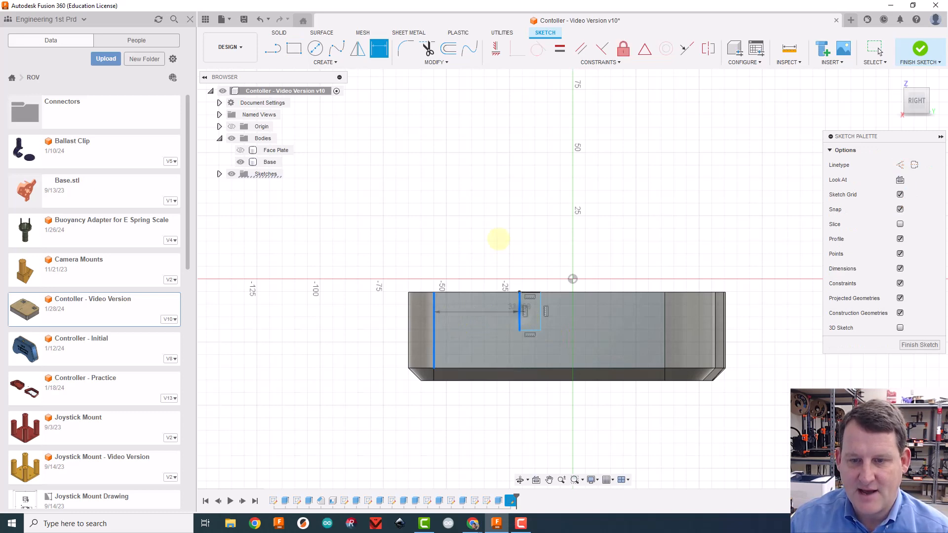
{"action": "left_click", "coordinate": [496, 233]}
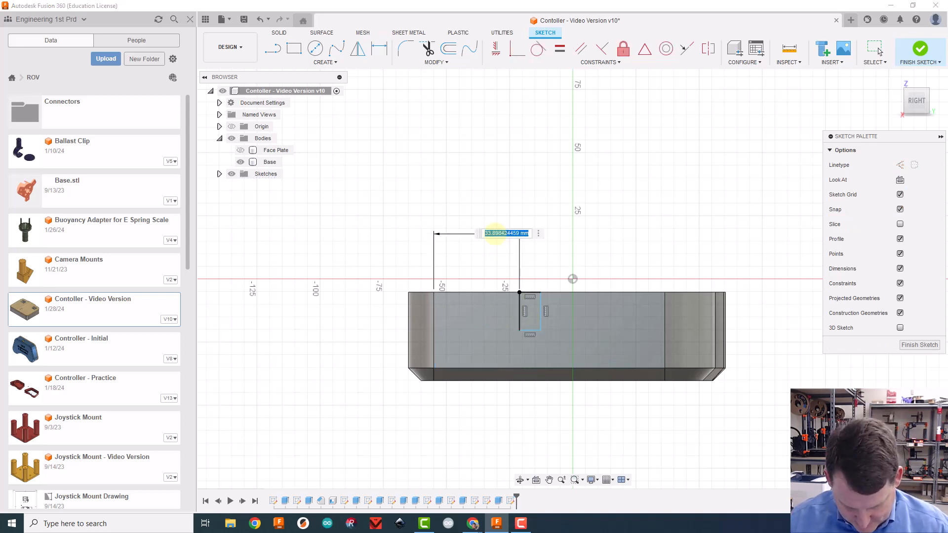
{"action": "type", "text": "33"}
{"action": "key", "text": "Return"}
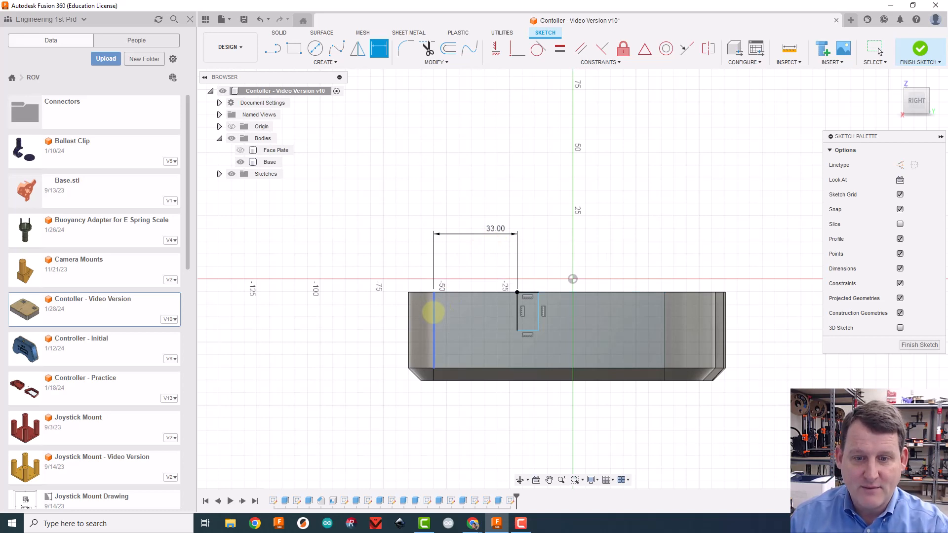
Dimension the rectangle's farther upright side 47.5 mm from the same front vertical edge of the wall face.
{"action": "left_click", "coordinate": [434, 312]}
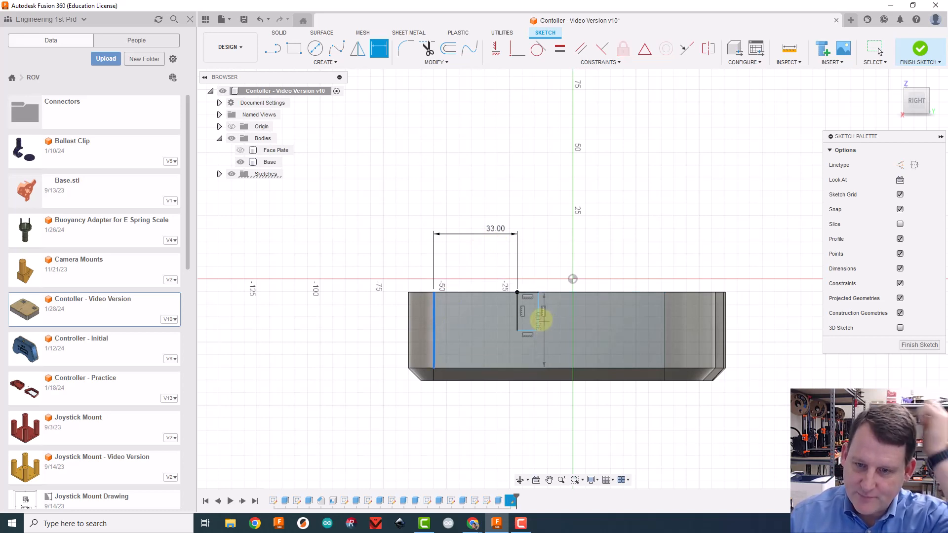
{"action": "left_click", "coordinate": [539, 316]}
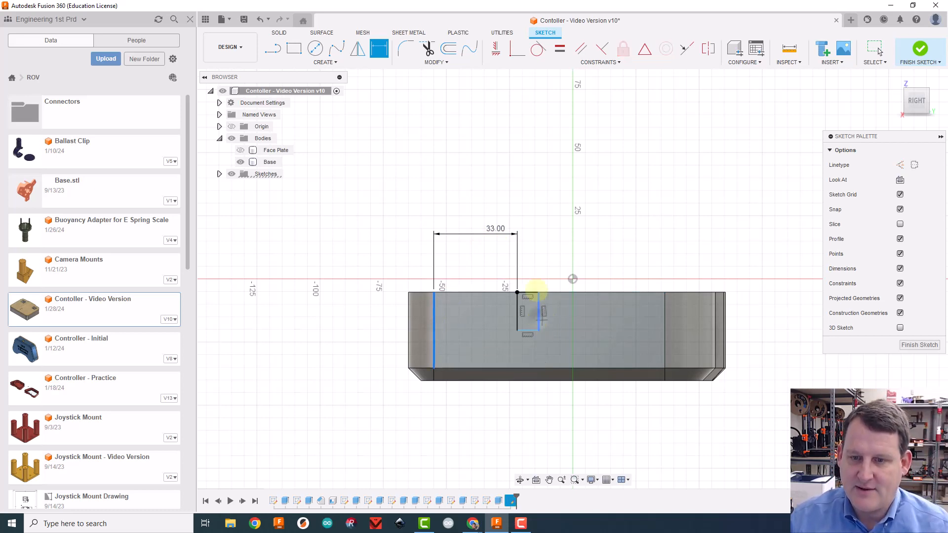
{"action": "left_click", "coordinate": [529, 200]}
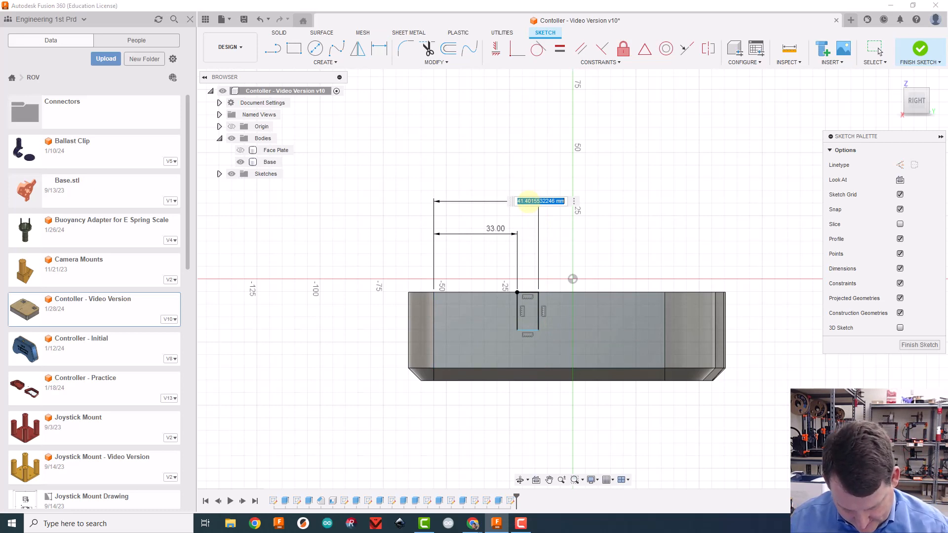
{"action": "type", "text": "47"}
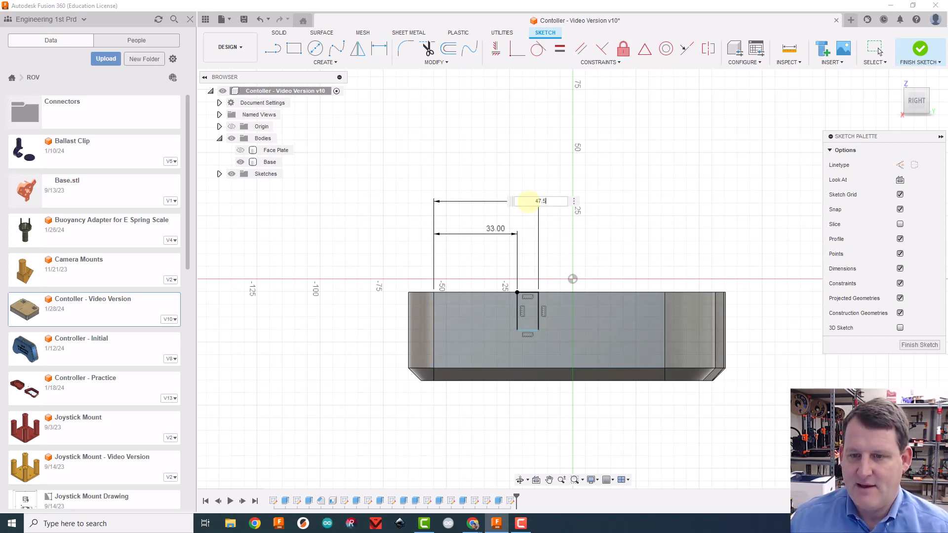
{"action": "type", "text": ".5"}
{"action": "key", "text": "Return"}
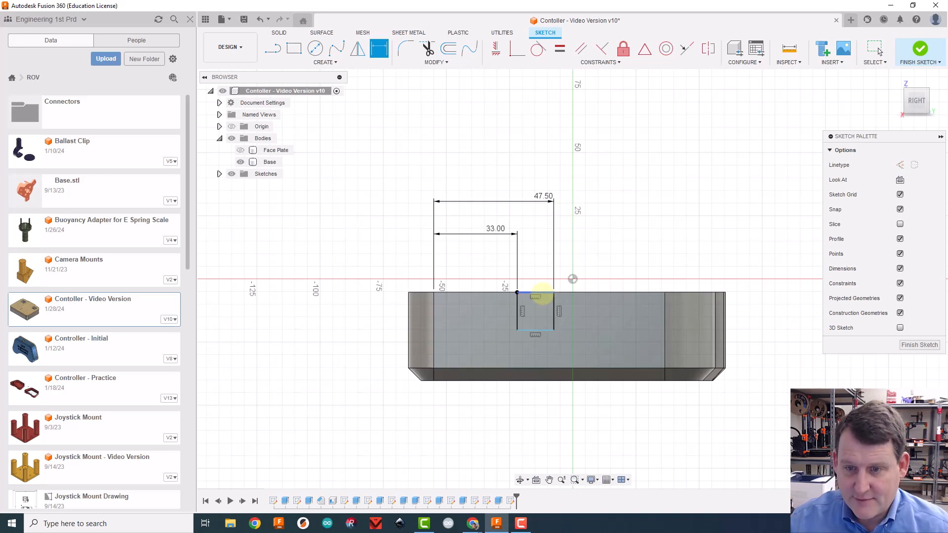
Dimension the rectangle's lower side 17 mm below the wall's upper edge.
{"action": "left_click", "coordinate": [568, 293]}
{"action": "left_click", "coordinate": [540, 329]}
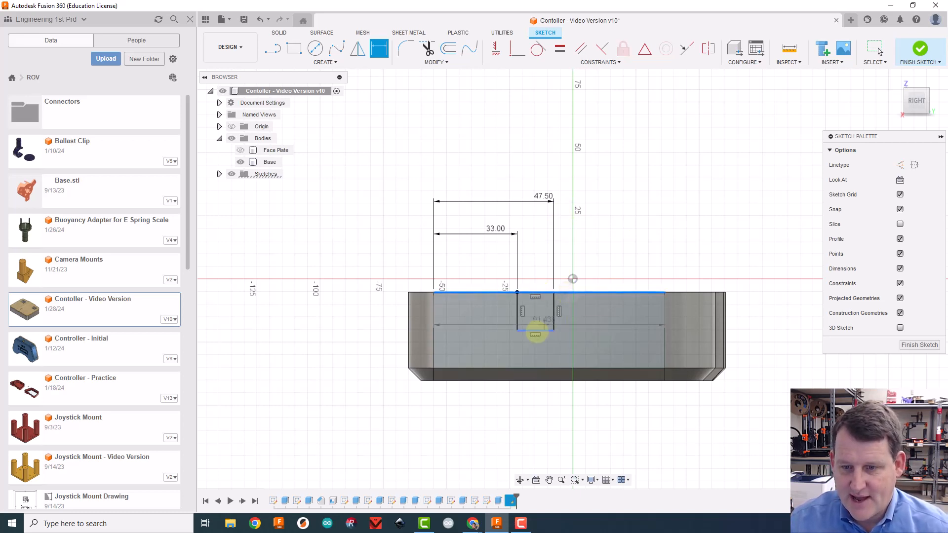
{"action": "left_click", "coordinate": [616, 314]}
{"action": "type", "text": "17"}
{"action": "key", "text": "Return"}
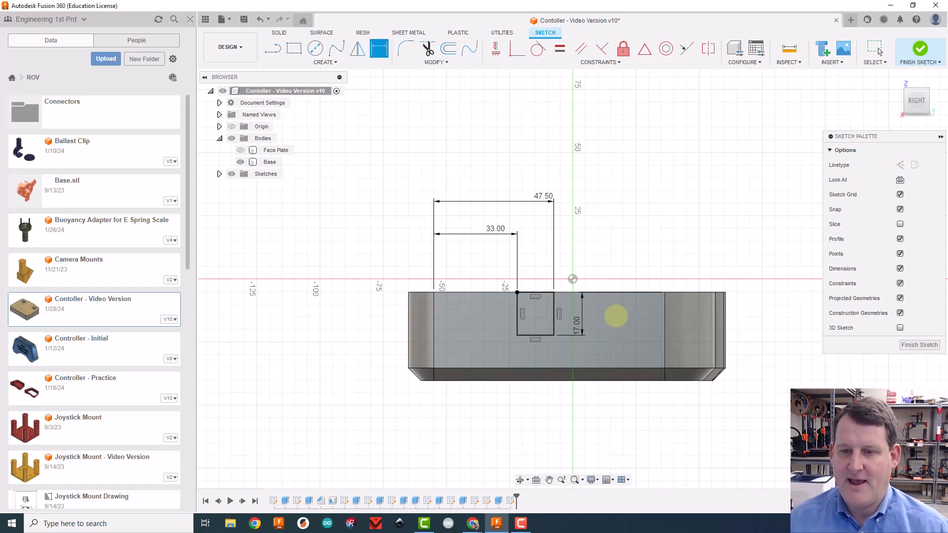
Extrude the rectangle as a cut through the right wall, with its extent set To Object at the wall's inner face.
{"action": "key", "text": "e"}
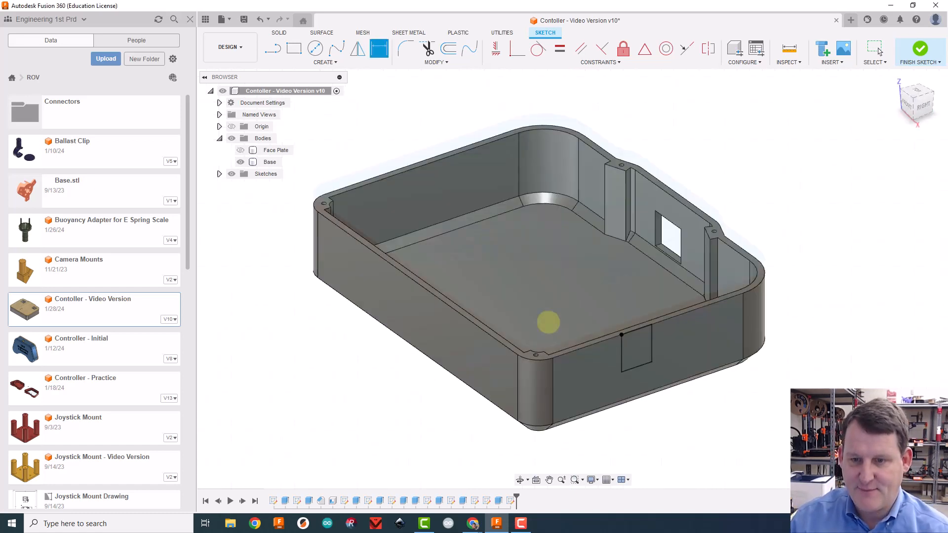
{"action": "left_click", "coordinate": [697, 359]}
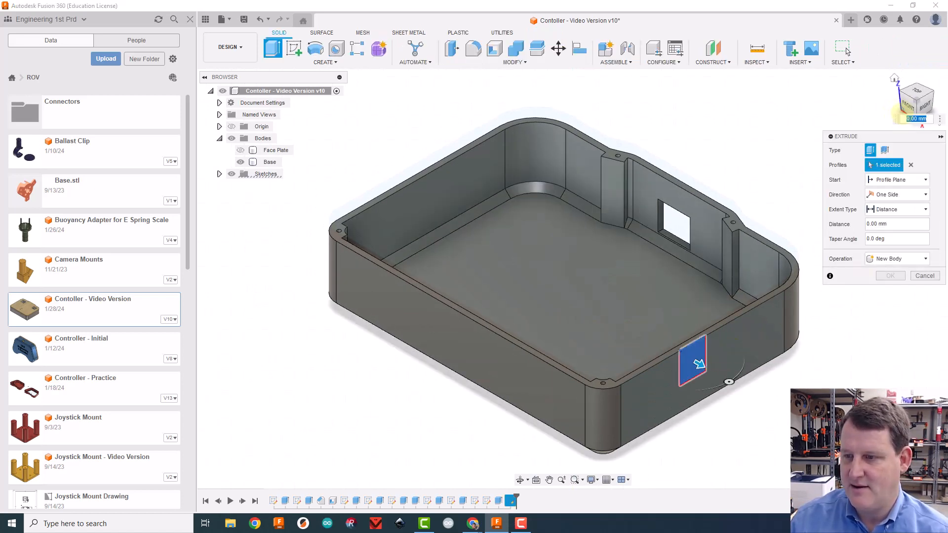
{"action": "middle_click_drag", "start_coordinate": [17, 122], "coordinate": [114, 136], "text": "shift"}
{"action": "left_click_drag", "start_coordinate": [783, 236], "coordinate": [754, 245]}
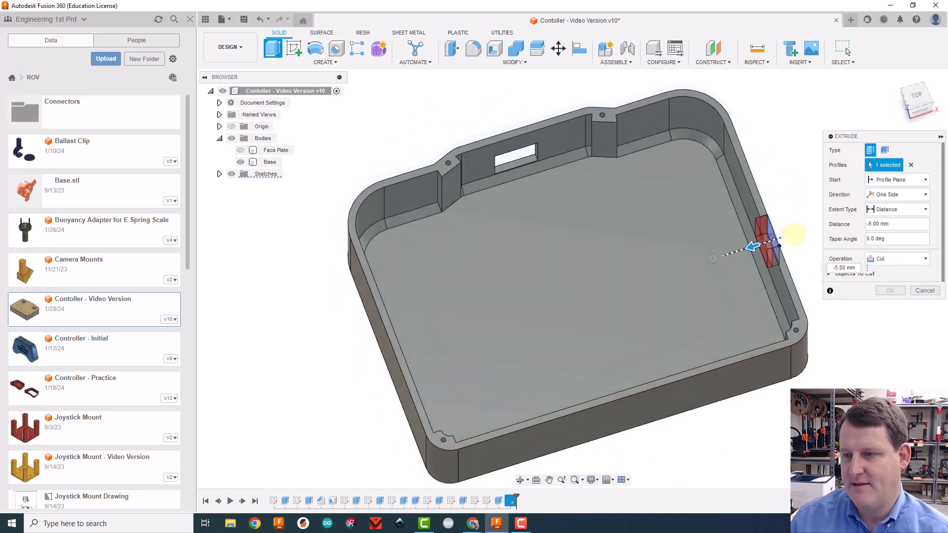
{"action": "left_click", "coordinate": [888, 210]}
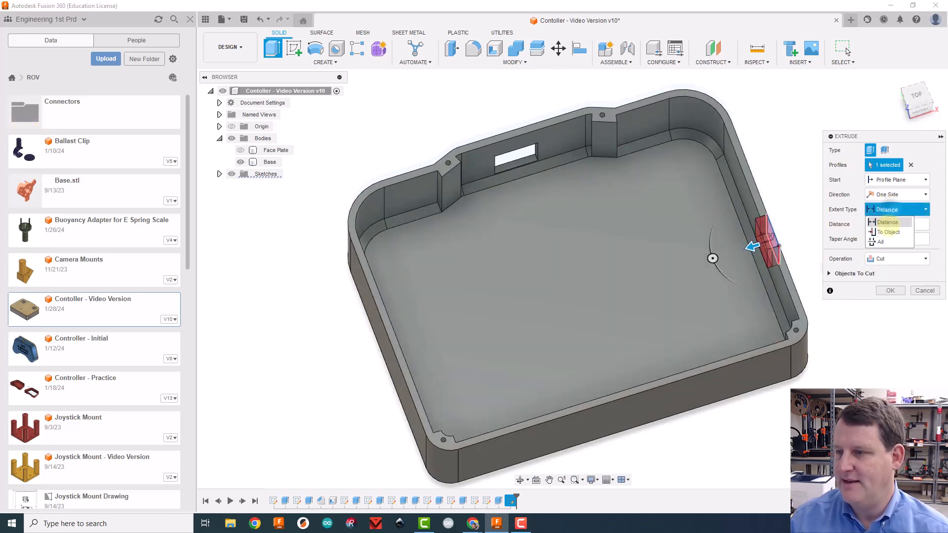
{"action": "left_click", "coordinate": [887, 220]}
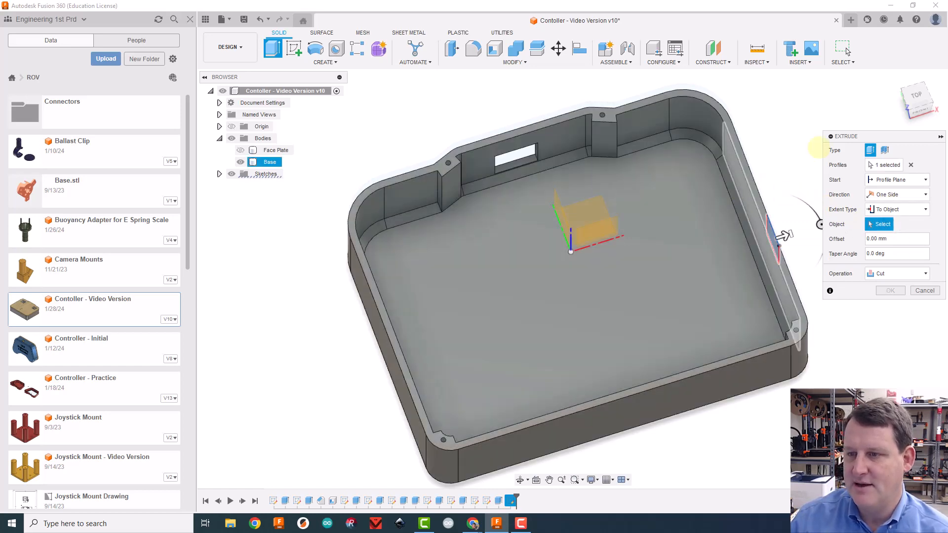
{"action": "left_click_drag", "start_coordinate": [914, 101], "coordinate": [947, 85]}
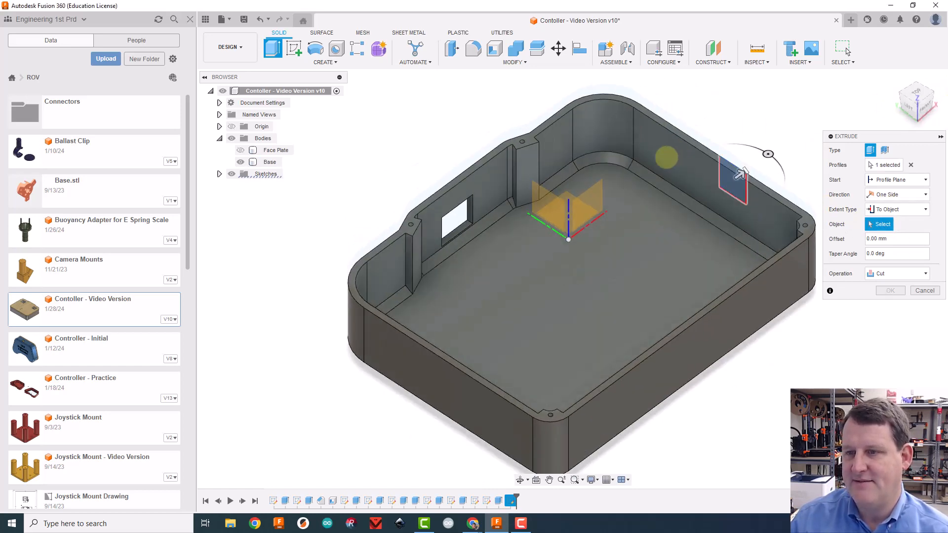
{"action": "left_click", "coordinate": [684, 157]}
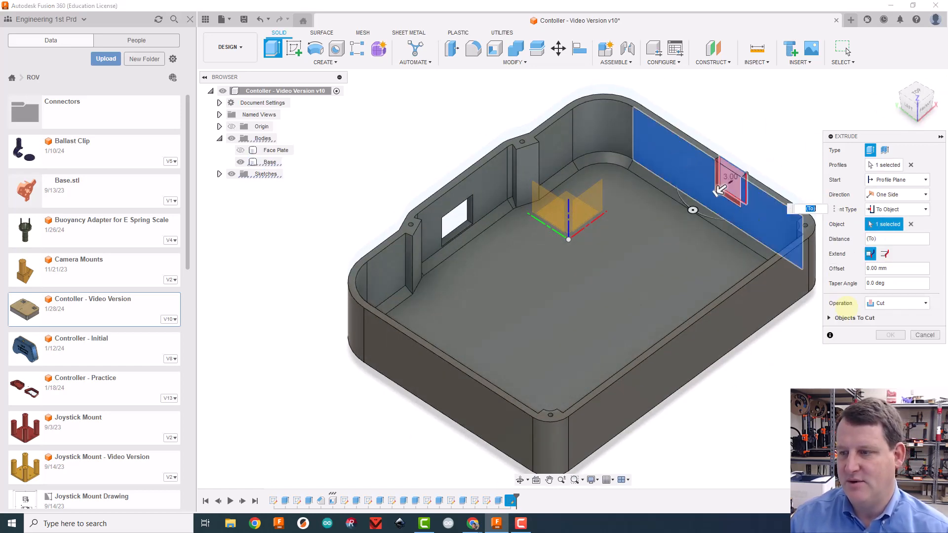
{"action": "left_click", "coordinate": [887, 335]}
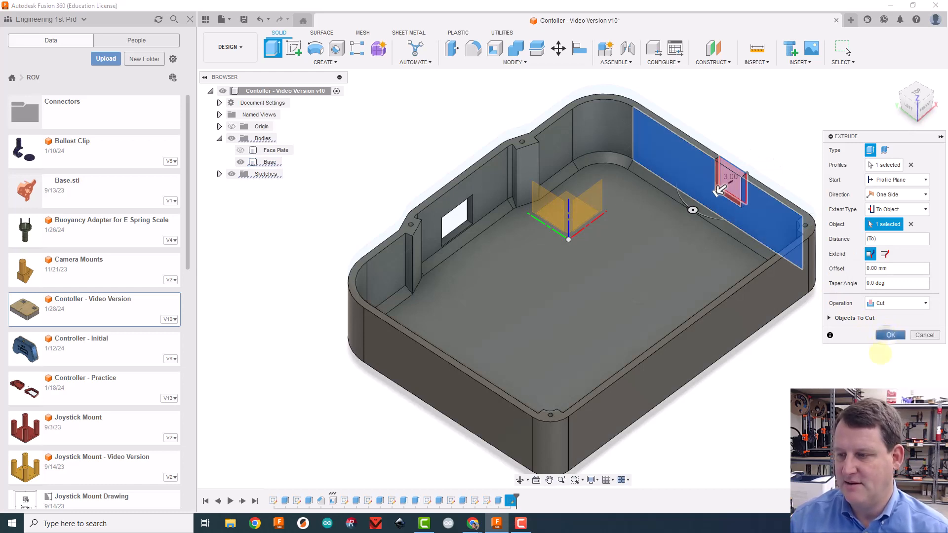
Expand the list of sketches and hide Sketch19.
{"action": "mouse_move", "coordinate": [917, 103]}
{"action": "left_mouse_down"}
{"action": "mouse_move", "coordinate": [865, 102]}
{"action": "mouse_move", "coordinate": [883, 106]}
{"action": "left_mouse_up"}
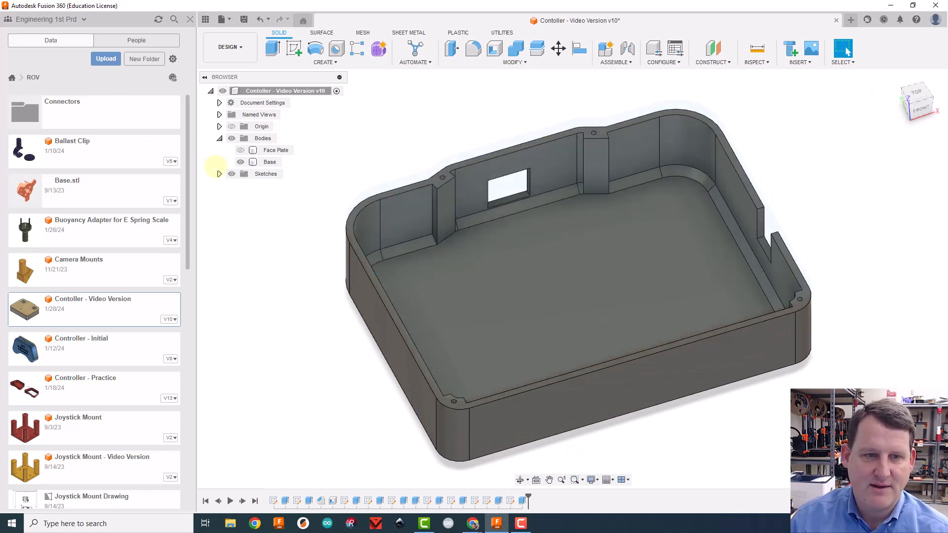
{"action": "left_click", "coordinate": [219, 174]}
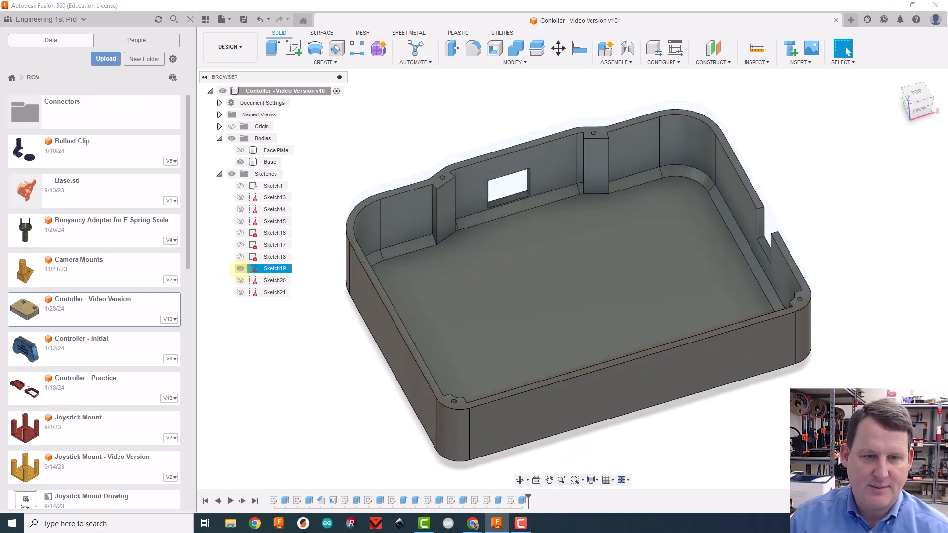
{"action": "mouse_move", "coordinate": [919, 104]}
{"action": "left_mouse_down"}
{"action": "mouse_move", "coordinate": [868, 113]}
{"action": "mouse_move", "coordinate": [851, 95]}
{"action": "left_mouse_up"}
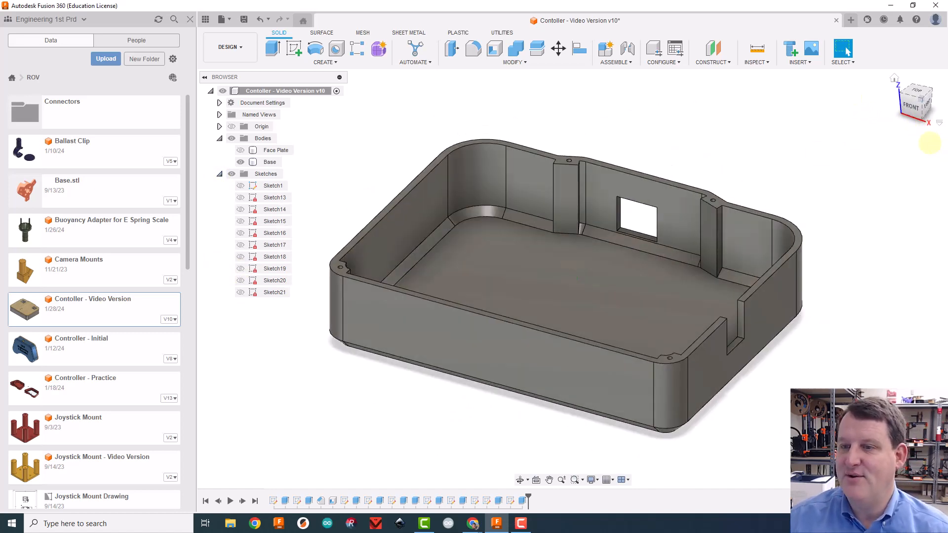
Start a new sketch on the flat underside of the base.
{"action": "left_click", "coordinate": [925, 120]}
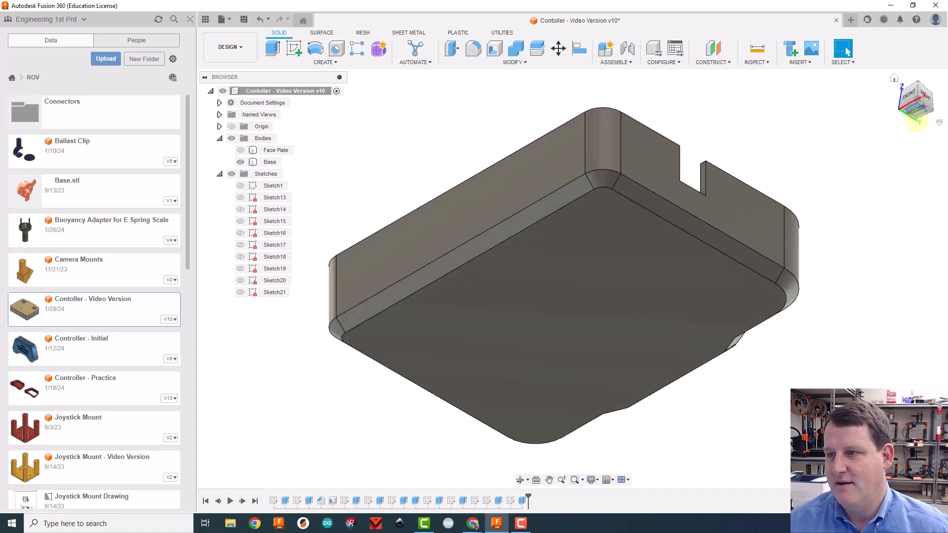
{"action": "left_click", "coordinate": [916, 111]}
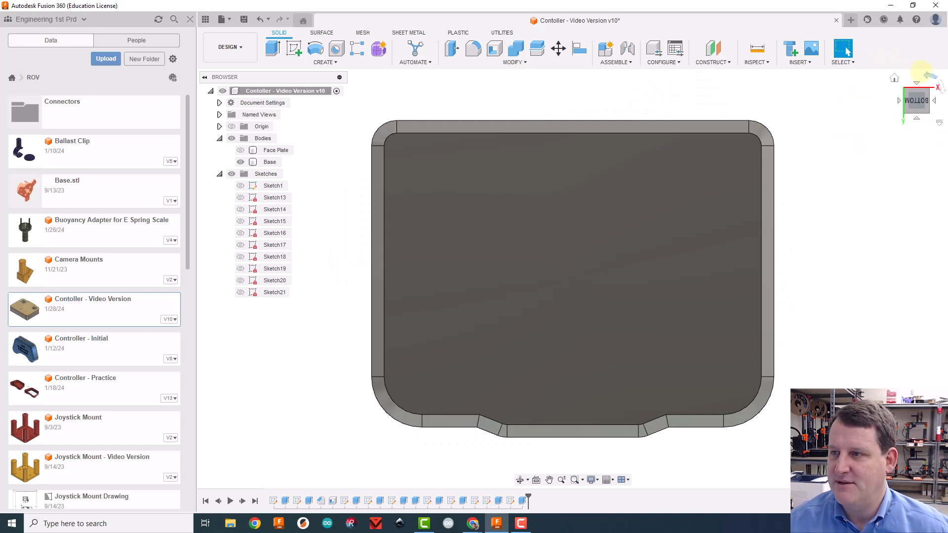
{"action": "left_click", "coordinate": [928, 74]}
{"action": "left_click", "coordinate": [929, 74]}
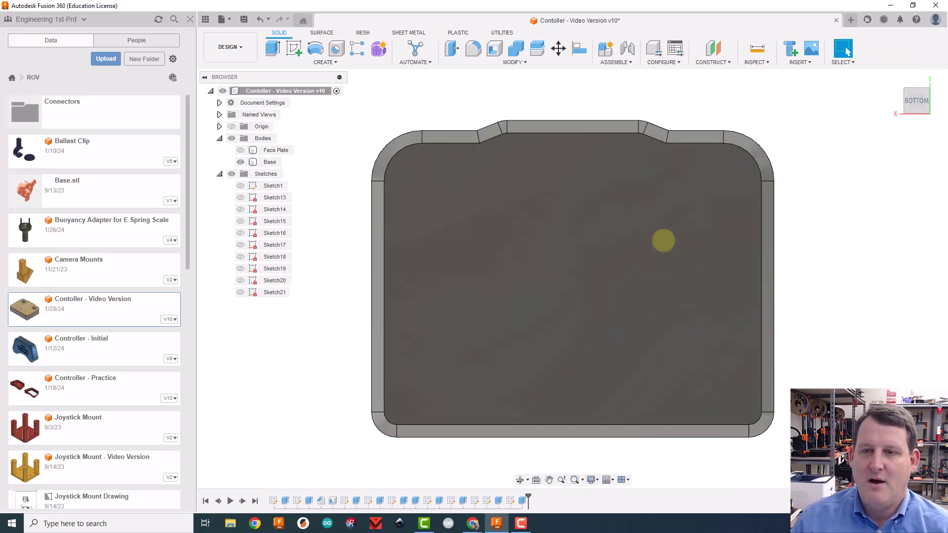
{"action": "left_click", "coordinate": [565, 196]}
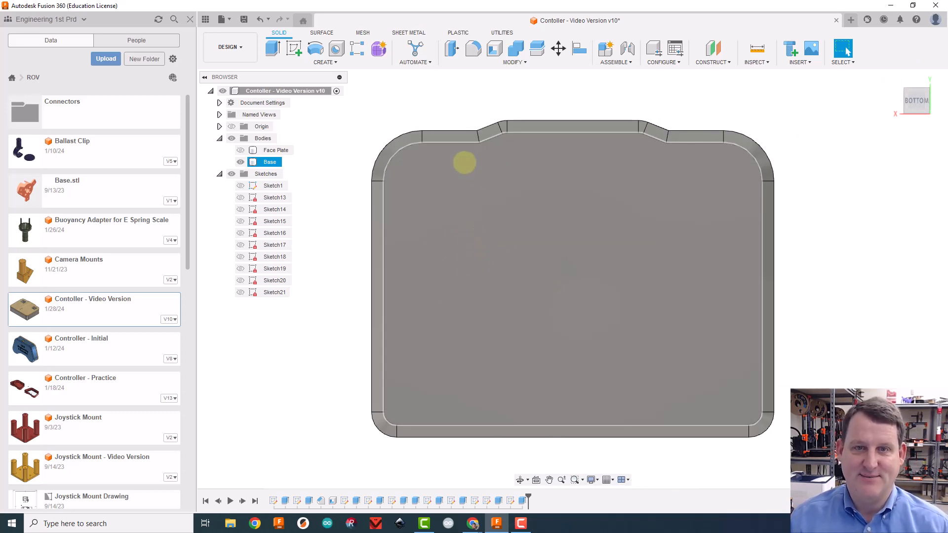
{"action": "key", "text": "Escape"}
{"action": "left_click", "coordinate": [294, 54]}
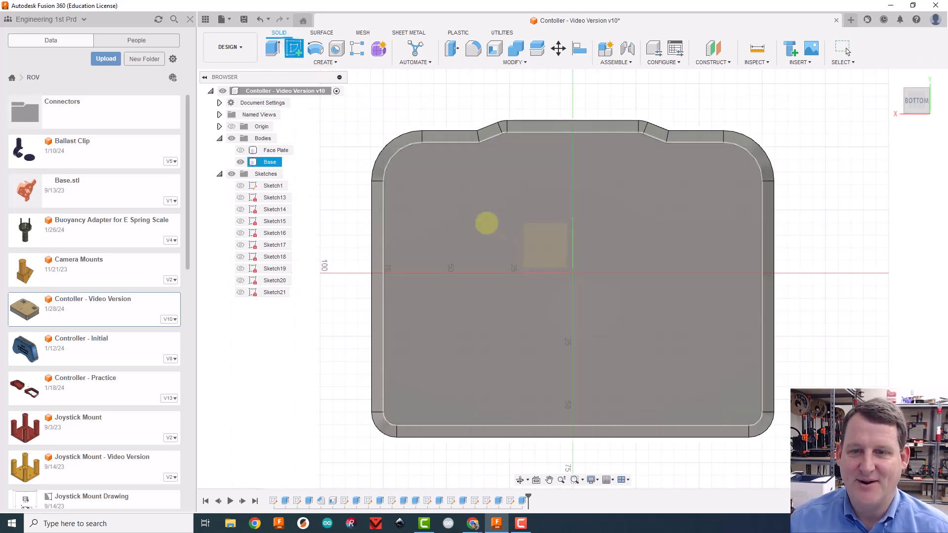
{"action": "left_click", "coordinate": [481, 219]}
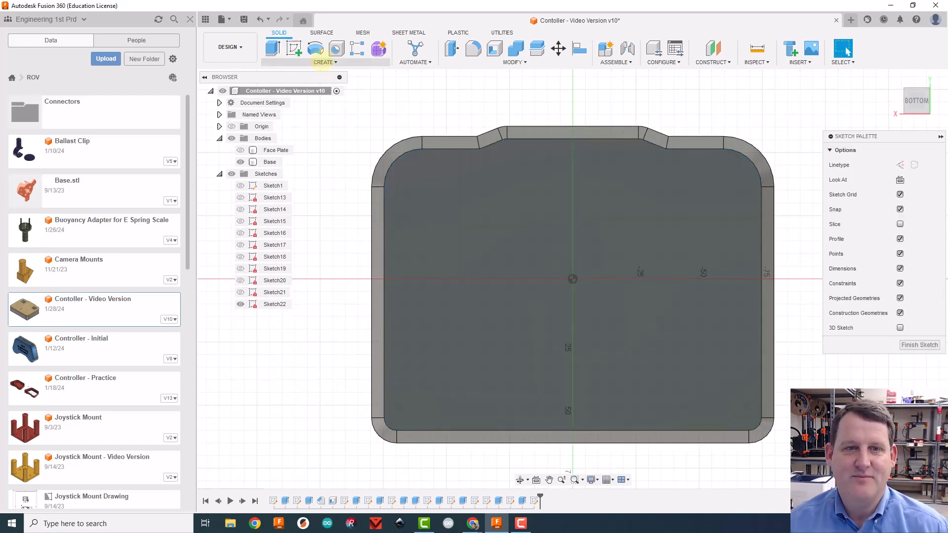
Place a sketch text frame spanning nearly the whole underside of the base, from its upper corner to the diagonally opposite one.
{"action": "left_click", "coordinate": [323, 62]}
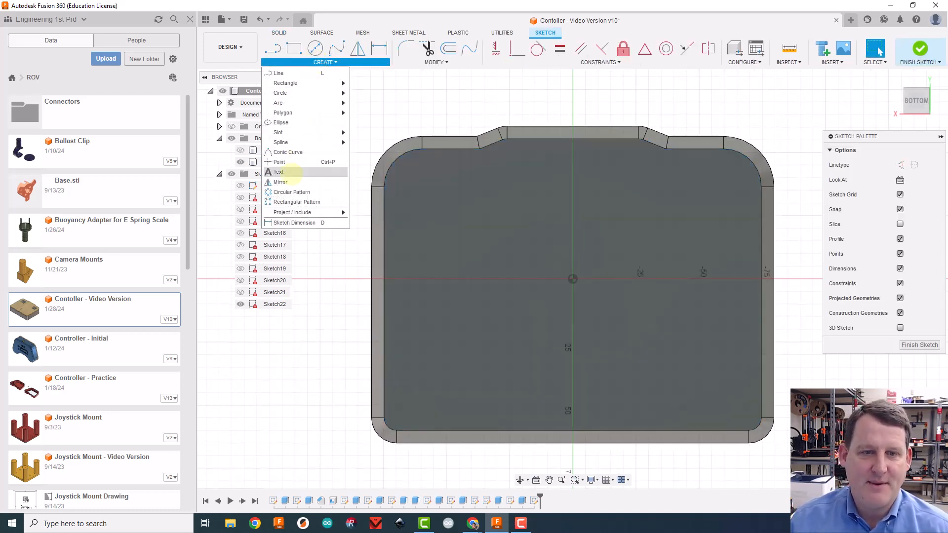
{"action": "left_click", "coordinate": [291, 172]}
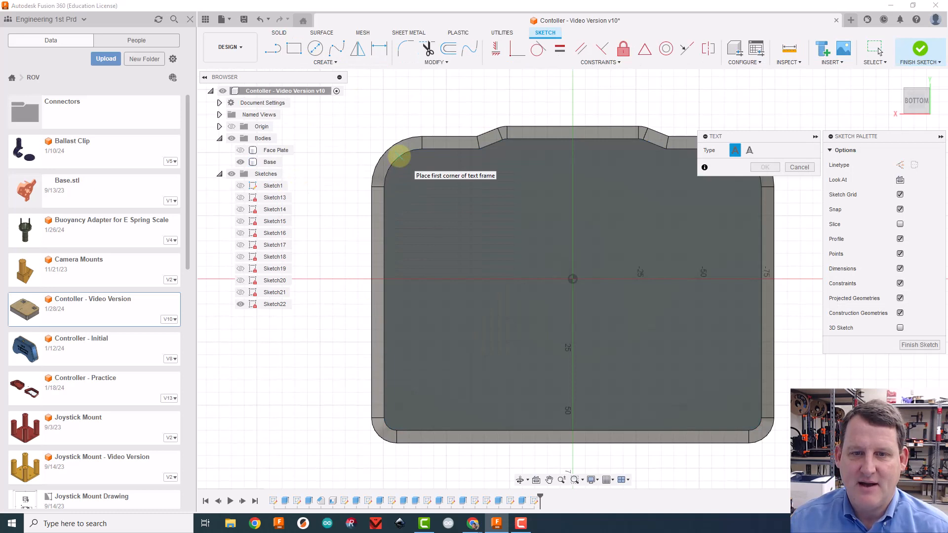
{"action": "left_click", "coordinate": [395, 159]}
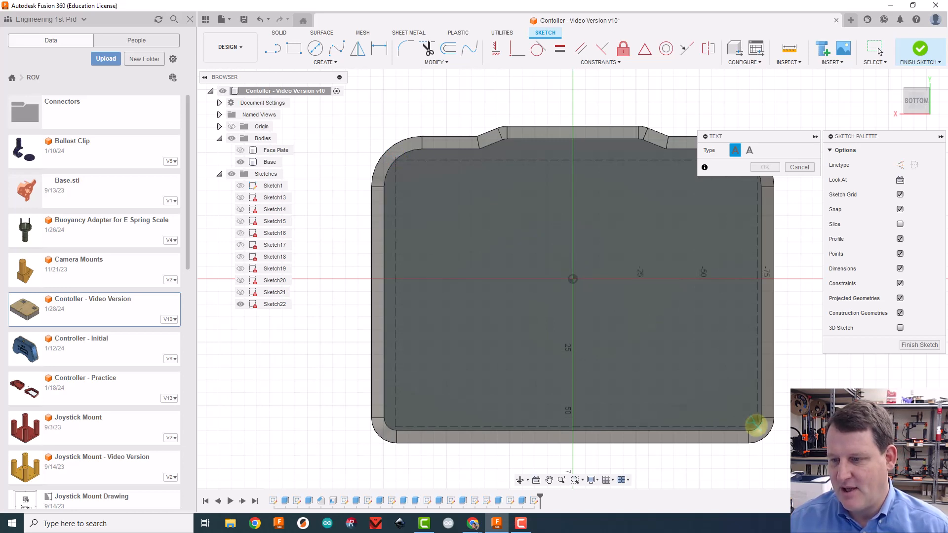
{"action": "left_click", "coordinate": [754, 425]}
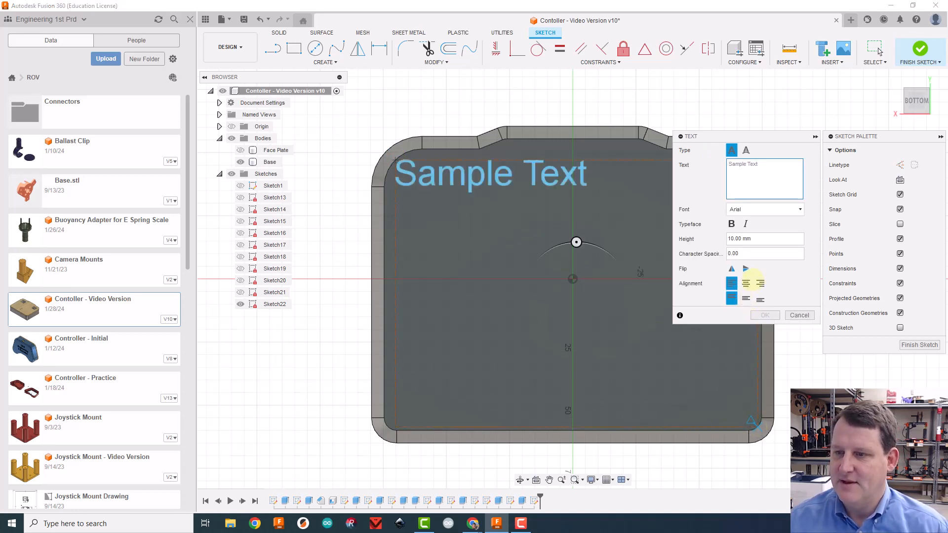
Center the text horizontally and vertically in its frame and enter "KHS Engineering & Robotics" as its content.
{"action": "left_click", "coordinate": [745, 283]}
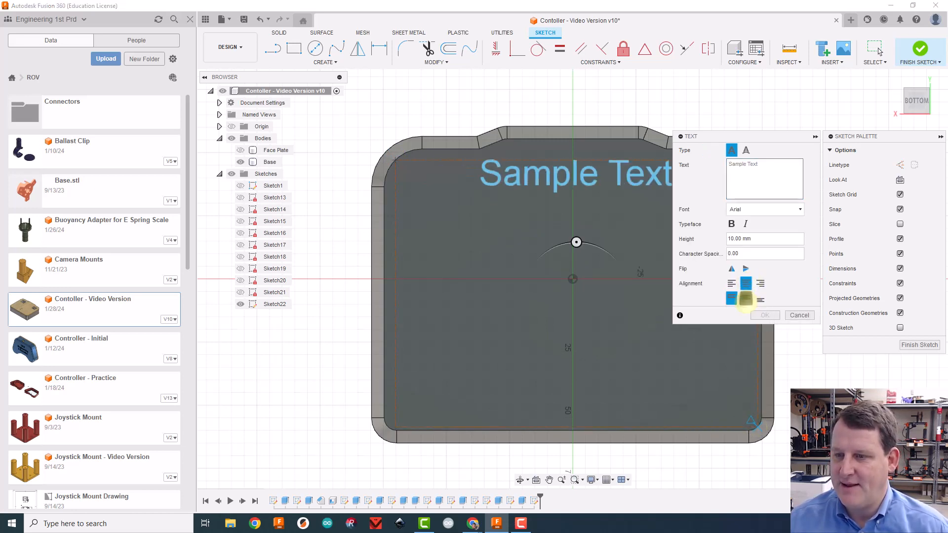
{"action": "left_click", "coordinate": [746, 298]}
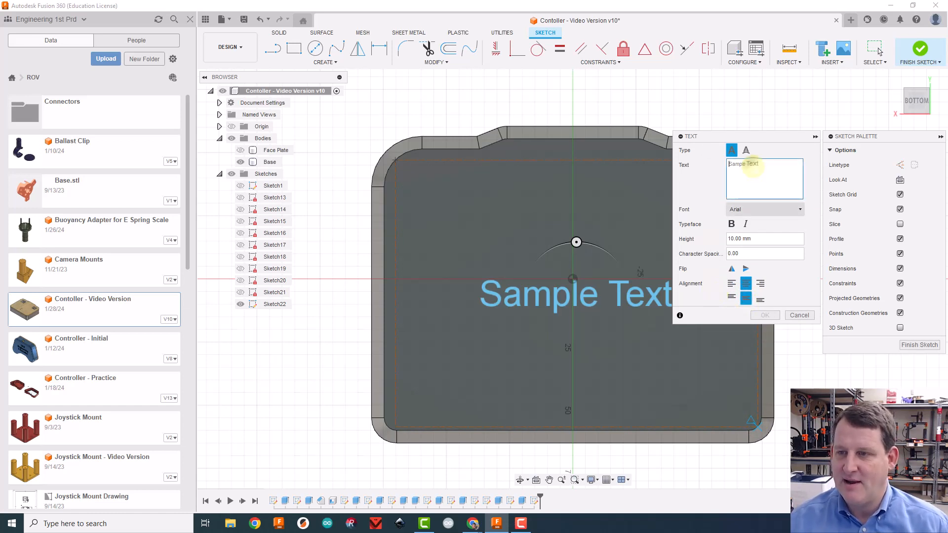
{"action": "type", "text": "KHS Engineering"}
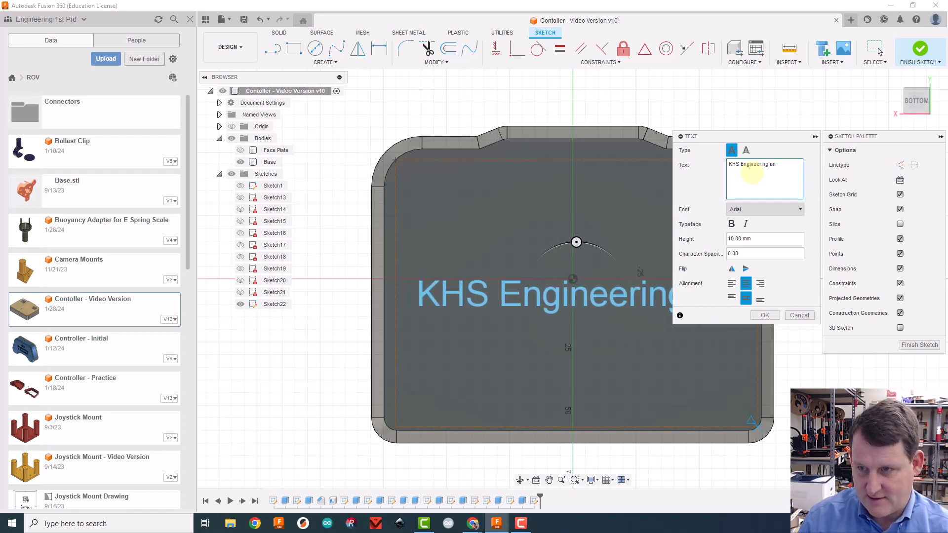
{"action": "key", "text": "BackSpace"}
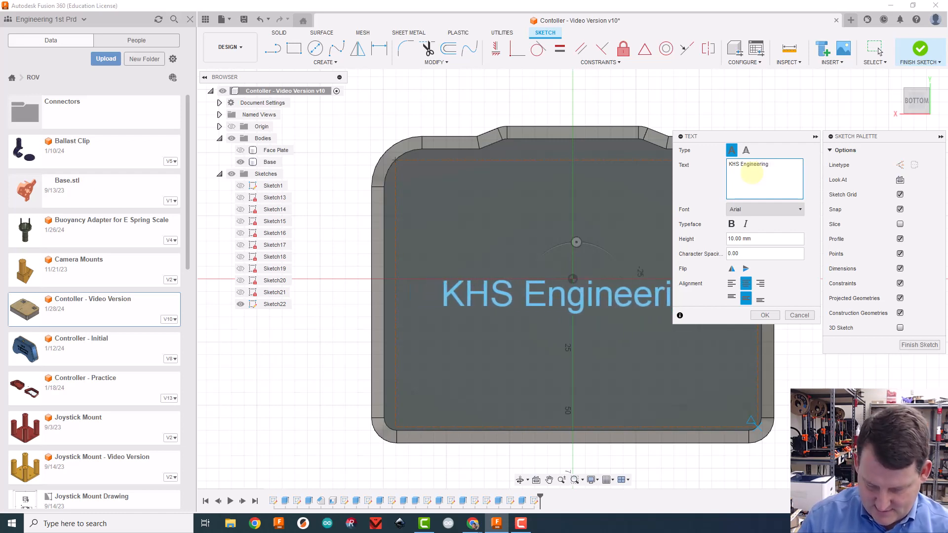
{"action": "type", "text": "& Robotics"}
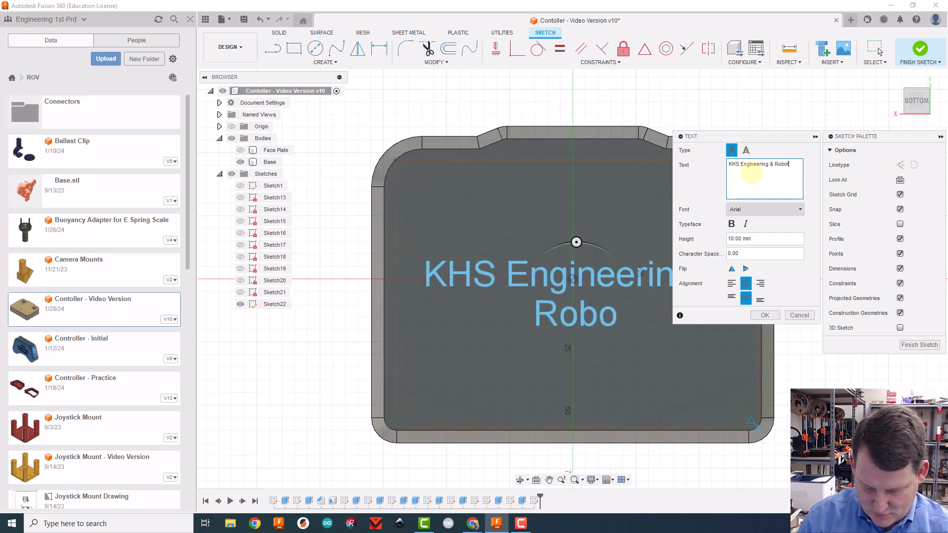
Break the text into three lines, "KHS", "Engineering" and "& Robotics", and set its height to 15 mm.
{"action": "left_click", "coordinate": [739, 194]}
{"action": "key", "text": "Return"}
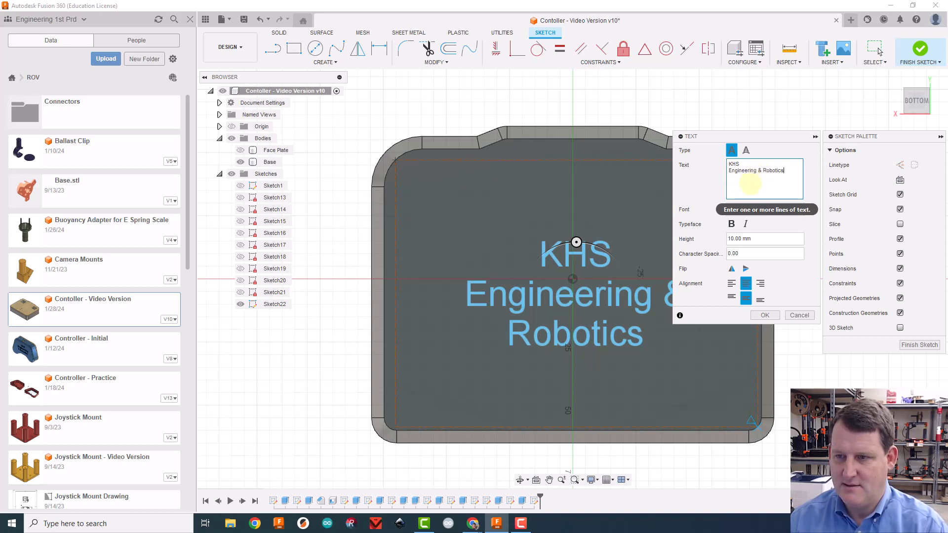
{"action": "left_click", "coordinate": [757, 171]}
{"action": "key", "text": "Return"}
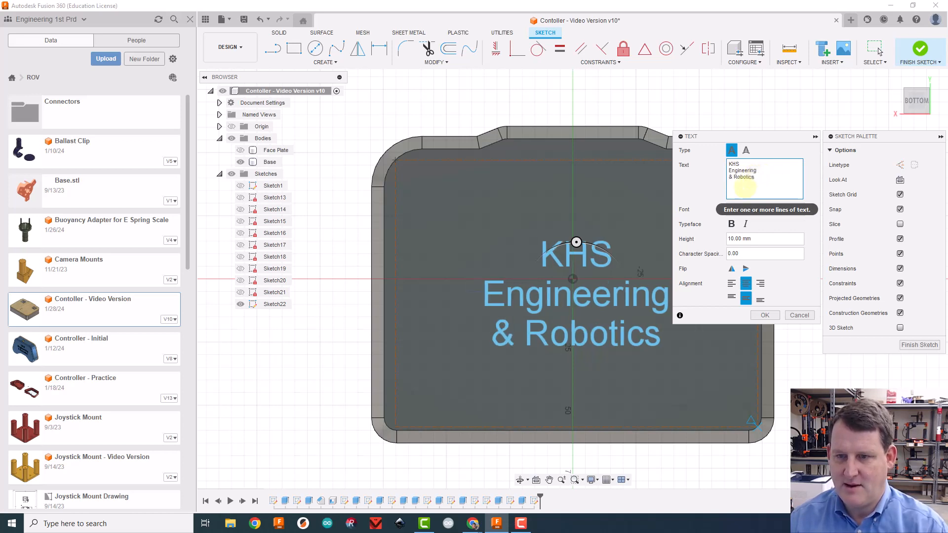
{"action": "left_click", "coordinate": [756, 163]}
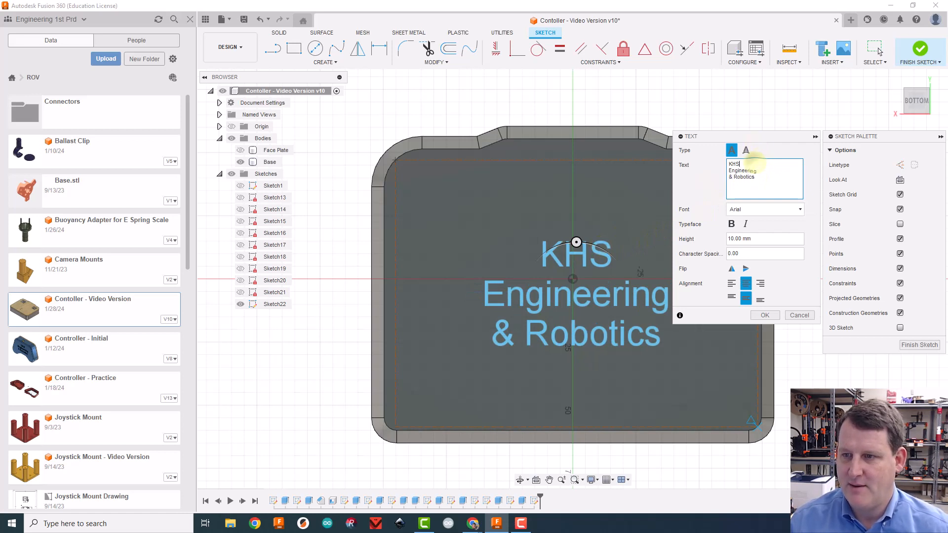
{"action": "key", "text": "Return"}
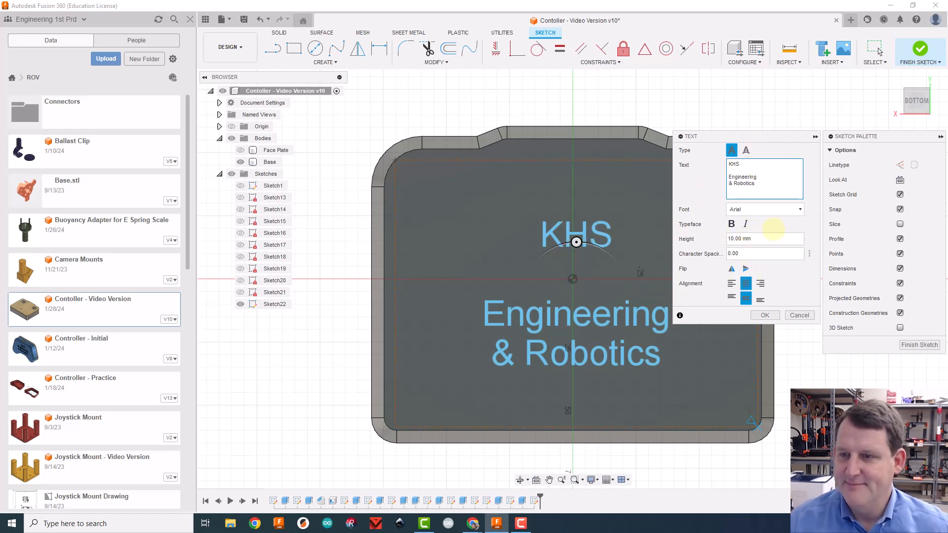
{"action": "key", "text": "BackSpace"}
{"action": "left_click_drag", "start_coordinate": [739, 238], "coordinate": [717, 239]}
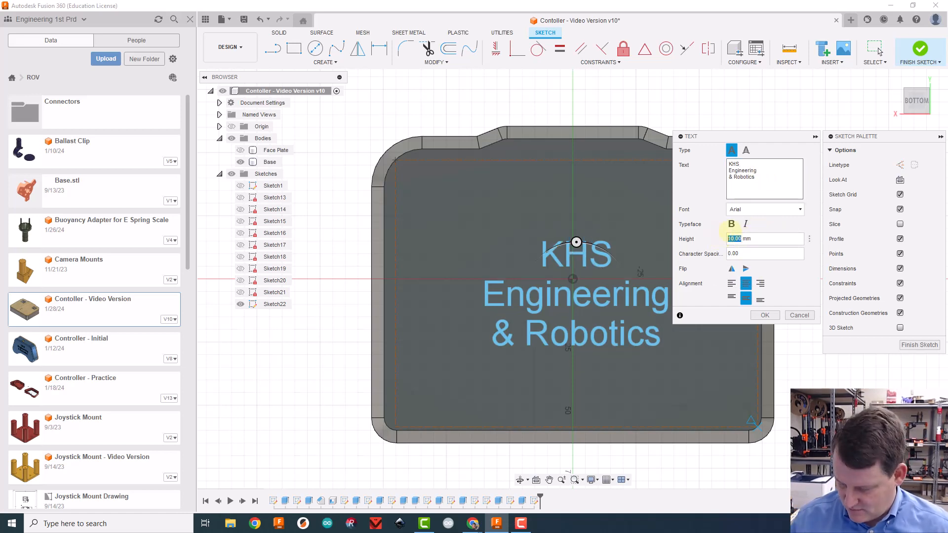
{"action": "type", "text": "15"}
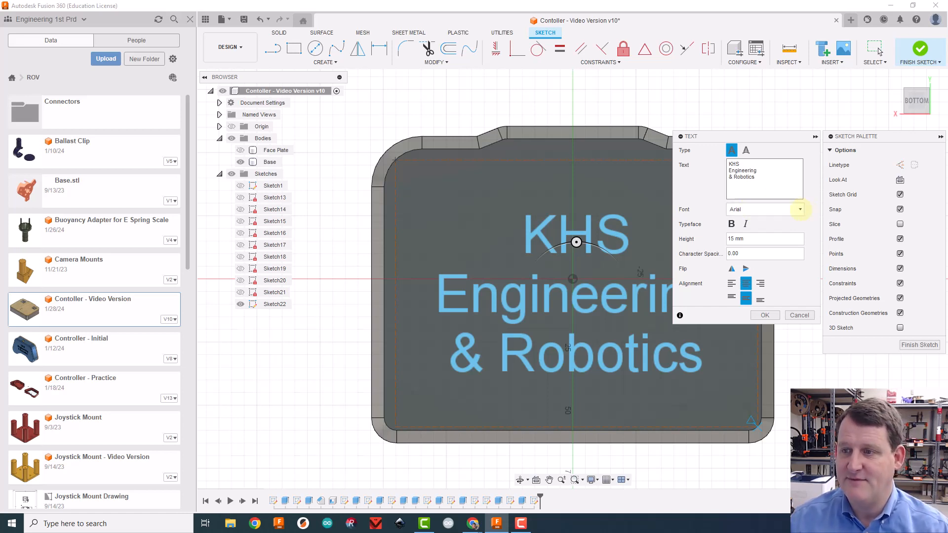
Try the Barlow Condensed SemiBold font on the text.
{"action": "left_click", "coordinate": [797, 210]}
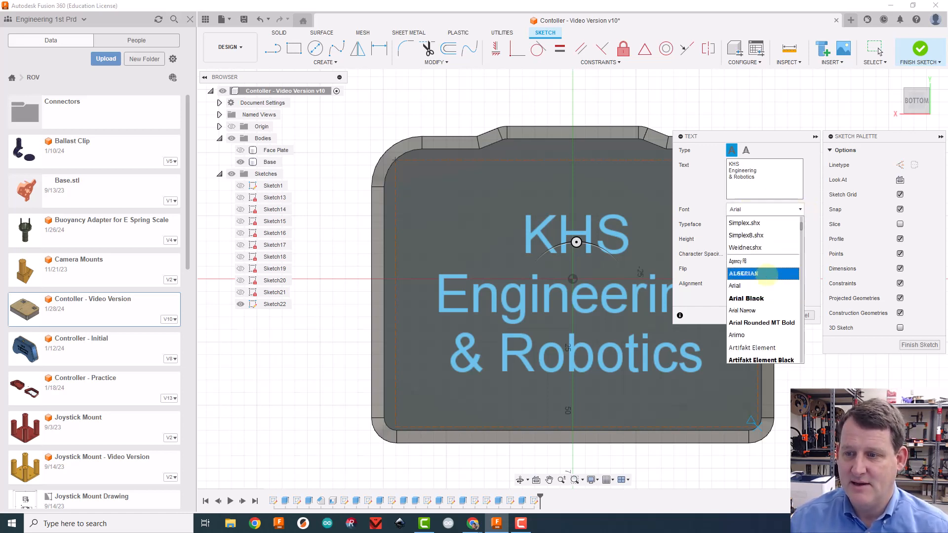
{"action": "scroll", "coordinate": [763, 309], "scroll_direction": "down", "scroll_amount": 3}
{"action": "scroll", "coordinate": [763, 309], "scroll_direction": "down", "scroll_amount": 8}
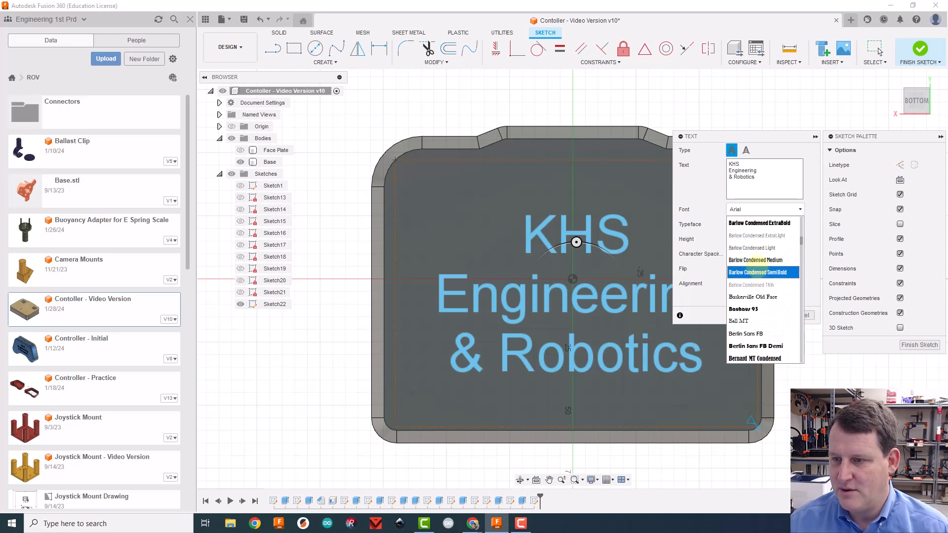
{"action": "left_click", "coordinate": [758, 272]}
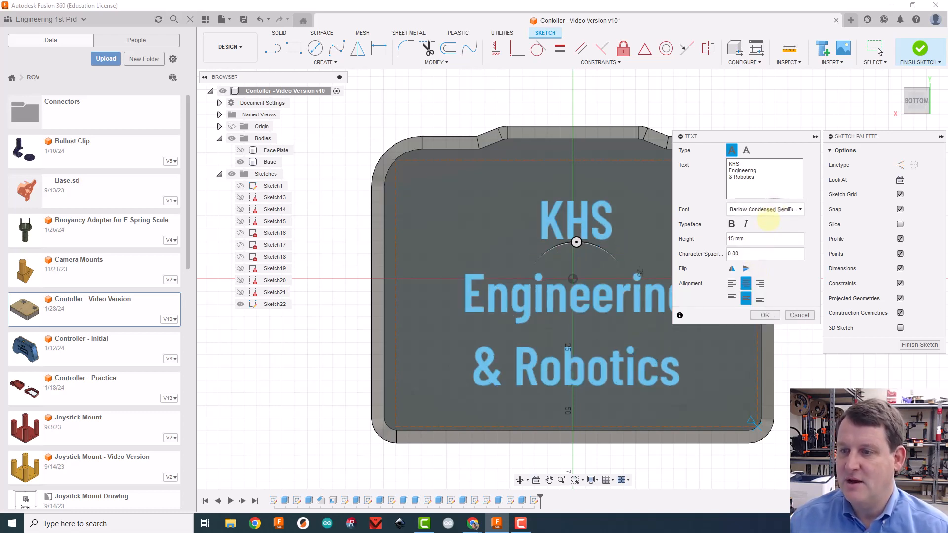
Set the text's font to Bauhaus 93 and accept the sketch text.
{"action": "left_click", "coordinate": [772, 208]}
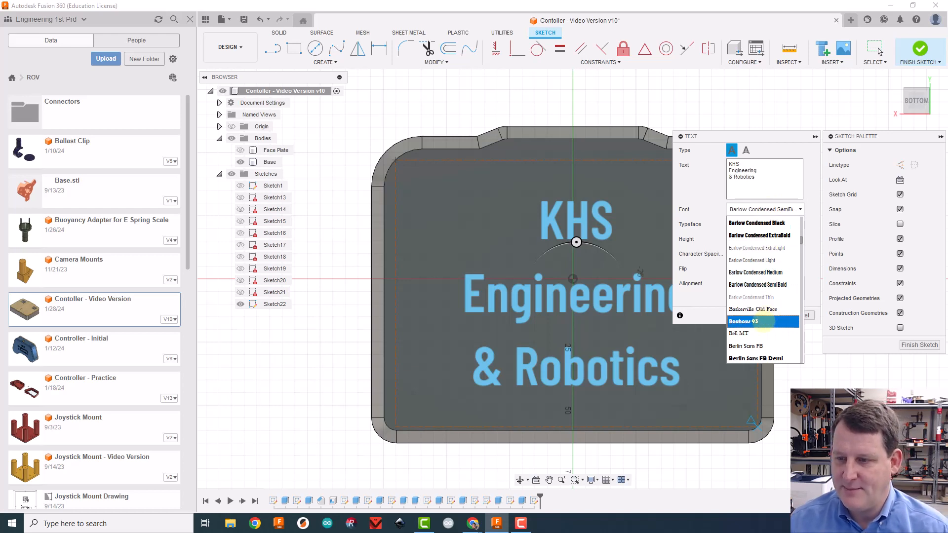
{"action": "left_click", "coordinate": [760, 322]}
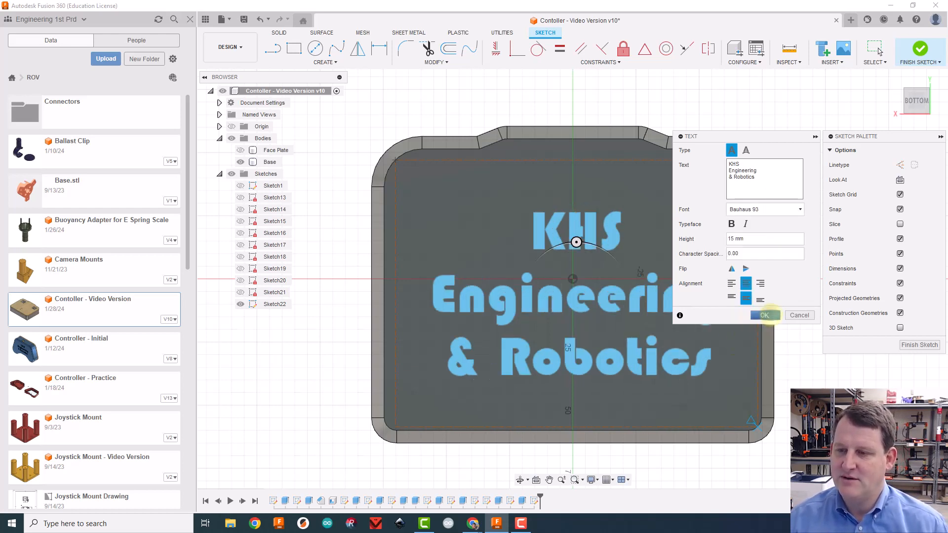
{"action": "left_click", "coordinate": [765, 315]}
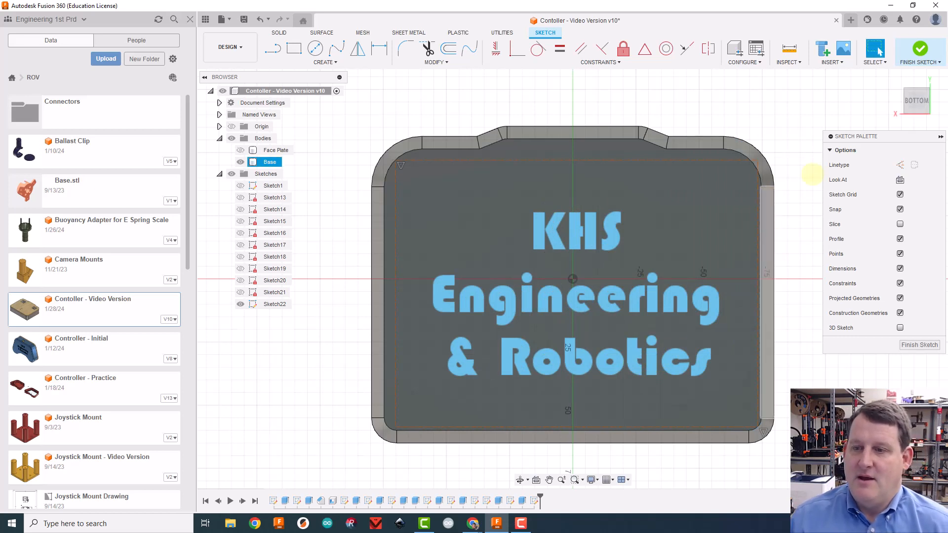
Extrude only the lettering, without the surrounding face, by -0.9 mm as a cut into the underside of the base.
{"action": "key", "text": "e"}
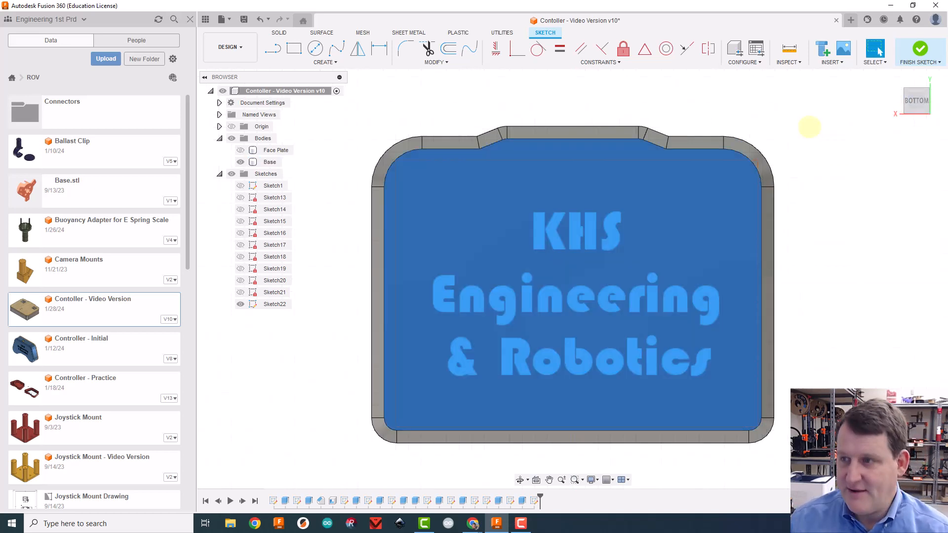
{"action": "left_click", "coordinate": [571, 268]}
{"action": "left_click", "coordinate": [911, 164]}
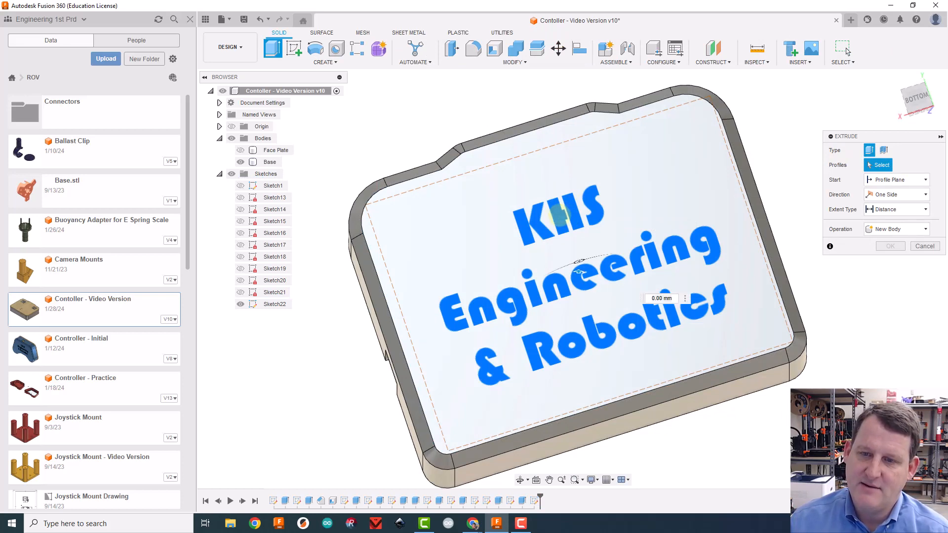
{"action": "left_click", "coordinate": [578, 272]}
{"action": "left_click", "coordinate": [940, 105]}
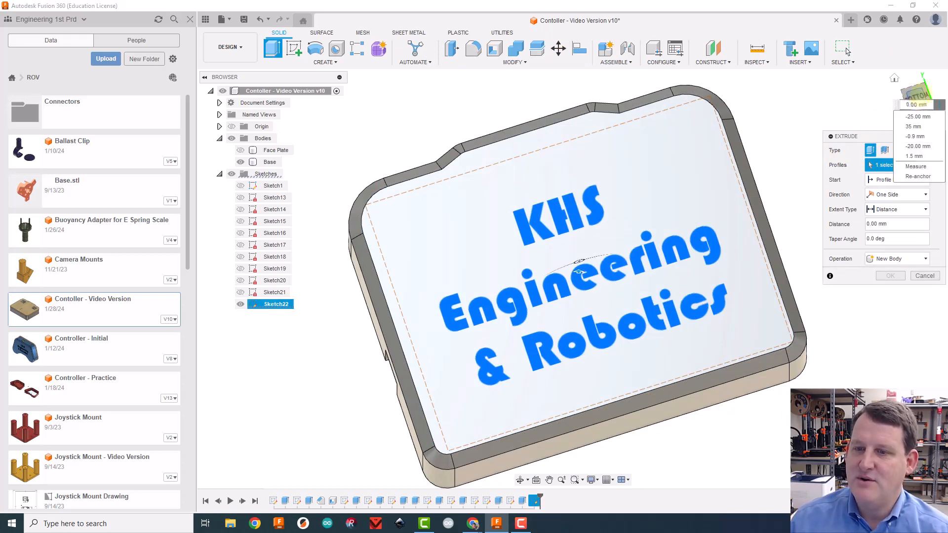
{"action": "left_click", "coordinate": [923, 92]}
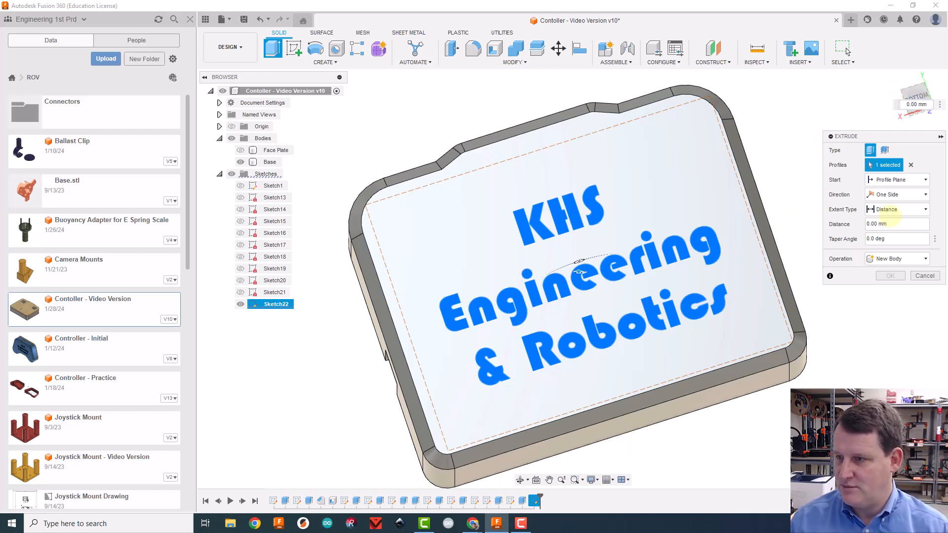
{"action": "left_click", "coordinate": [872, 224]}
{"action": "left_click_drag", "start_coordinate": [873, 223], "coordinate": [856, 214]}
{"action": "type", "text": "-"}
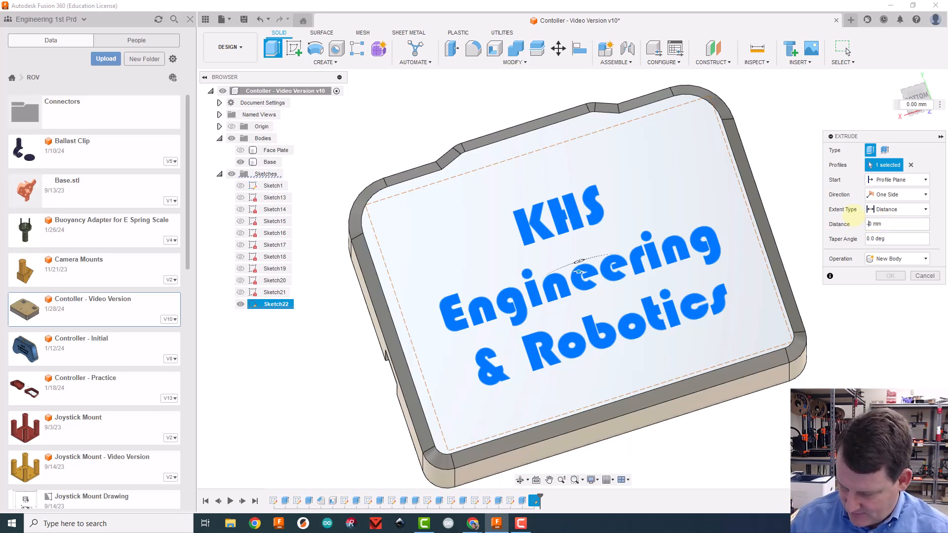
{"action": "type", "text": ".9"}
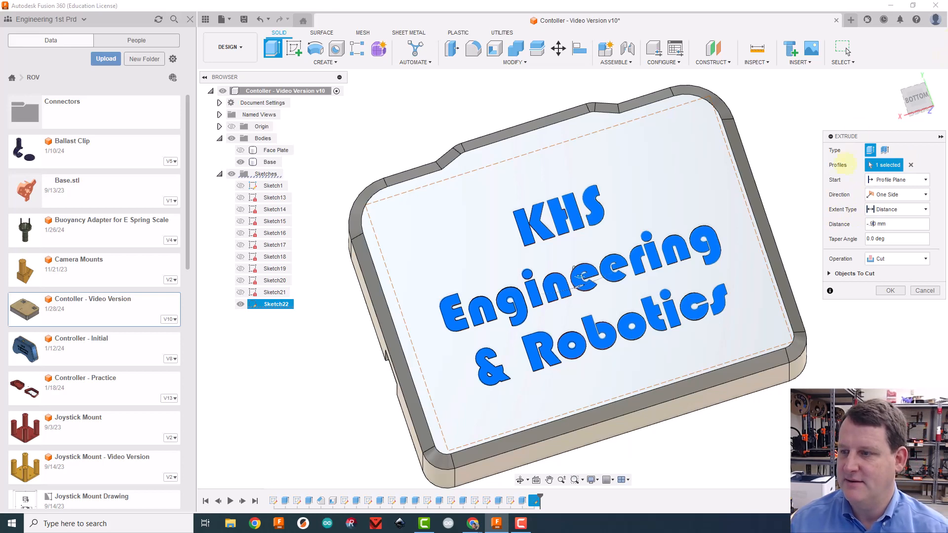
{"action": "left_click", "coordinate": [891, 291]}
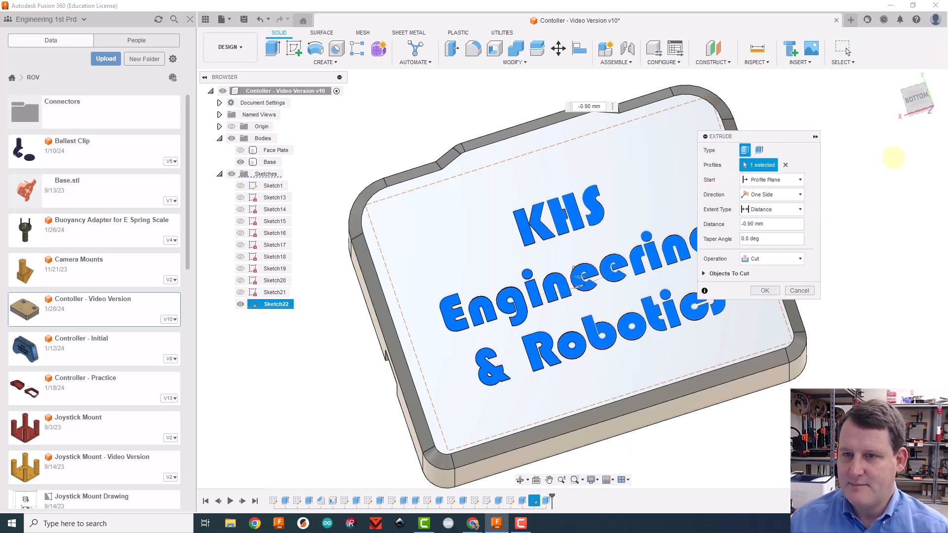
{"action": "mouse_move", "coordinate": [915, 103]}
{"action": "left_mouse_down"}
{"action": "mouse_move", "coordinate": [908, 51]}
{"action": "mouse_move", "coordinate": [873, 74]}
{"action": "left_mouse_up"}
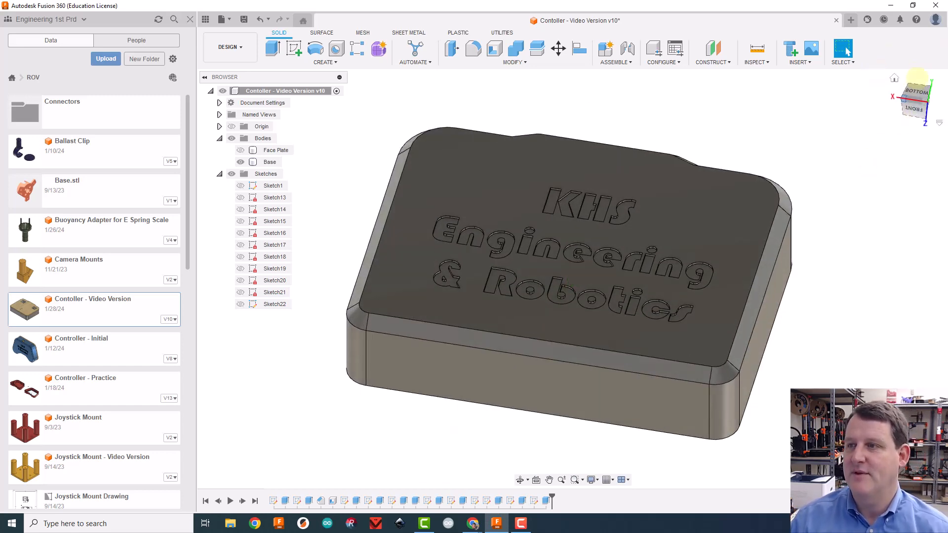
{"action": "left_click", "coordinate": [894, 78]}
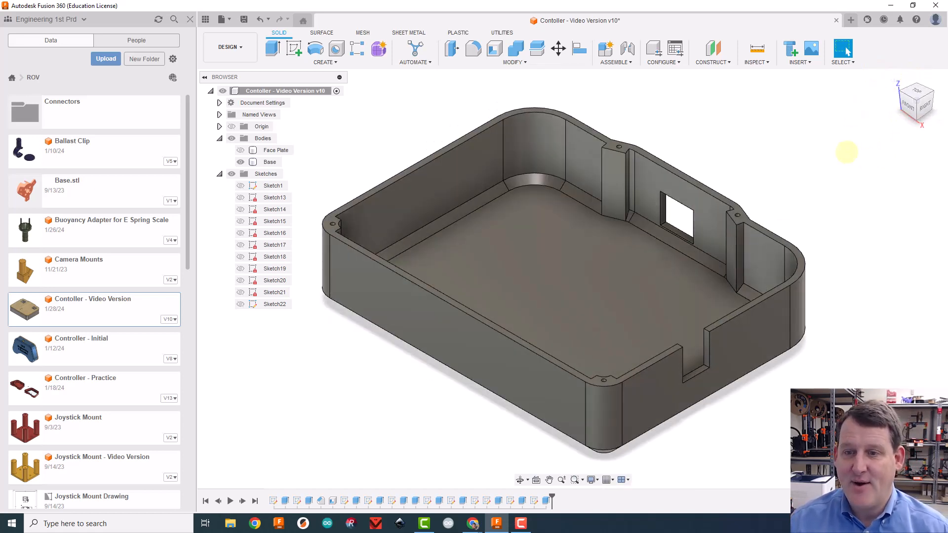